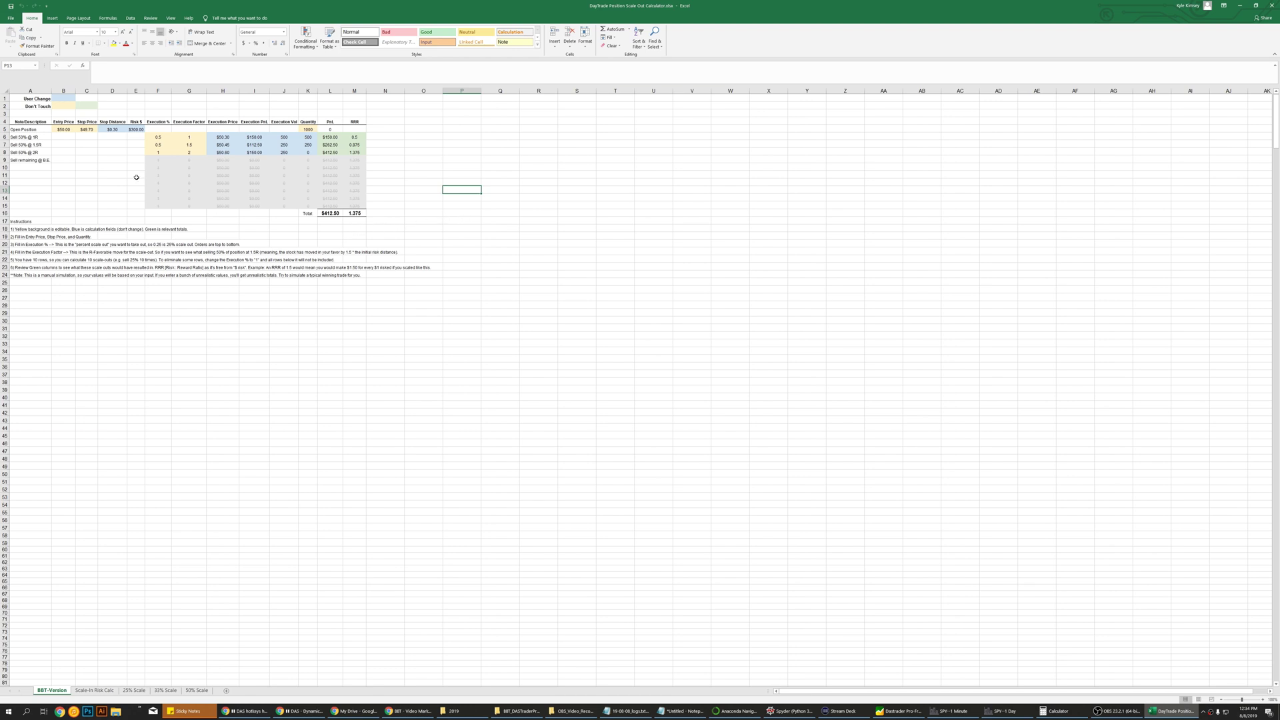
Step: Enter a $20.00 entry price in B5 and a $19.75 stop price in C5
left_click(113, 212)
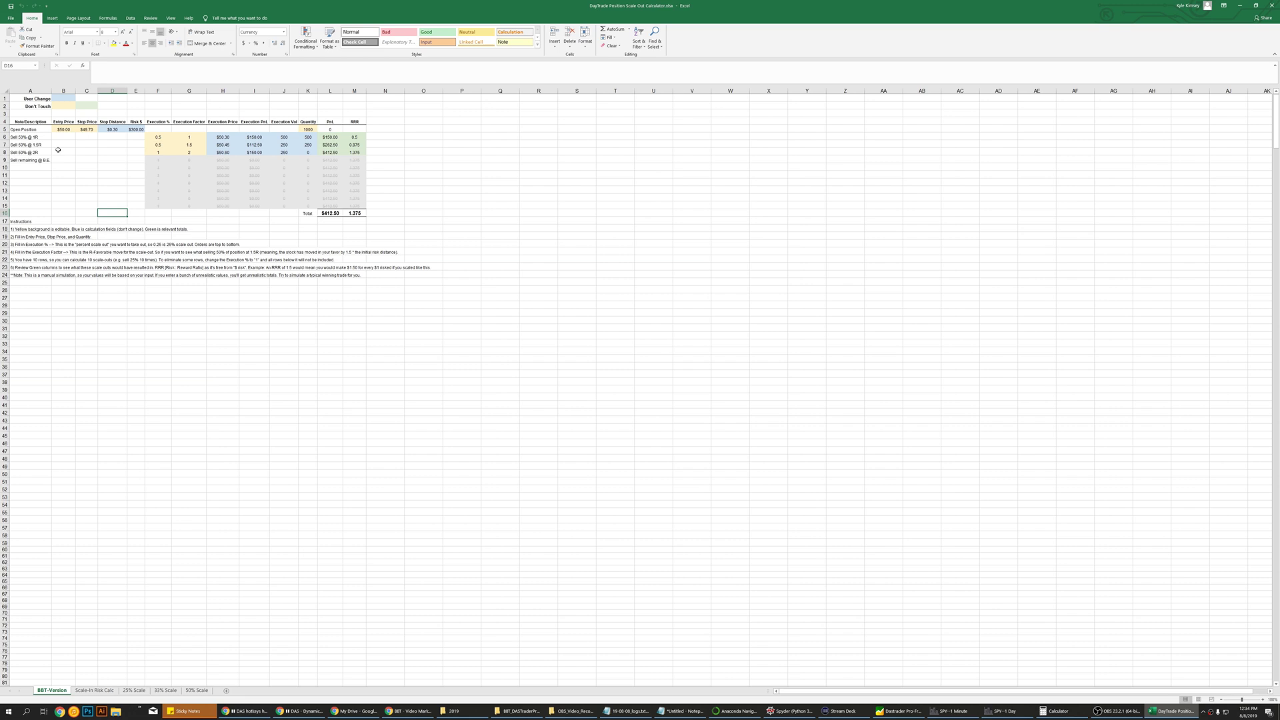
left_click(64, 130)
type("20")
key("Tab")
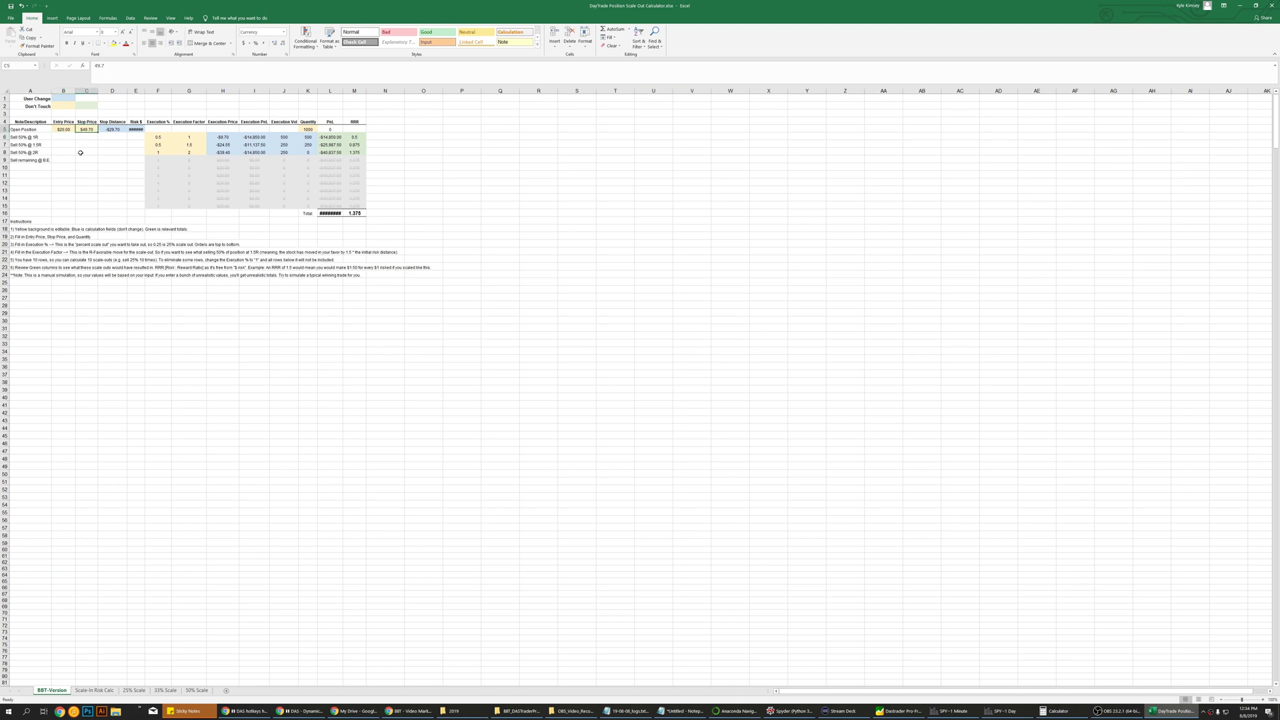
type("20.18")
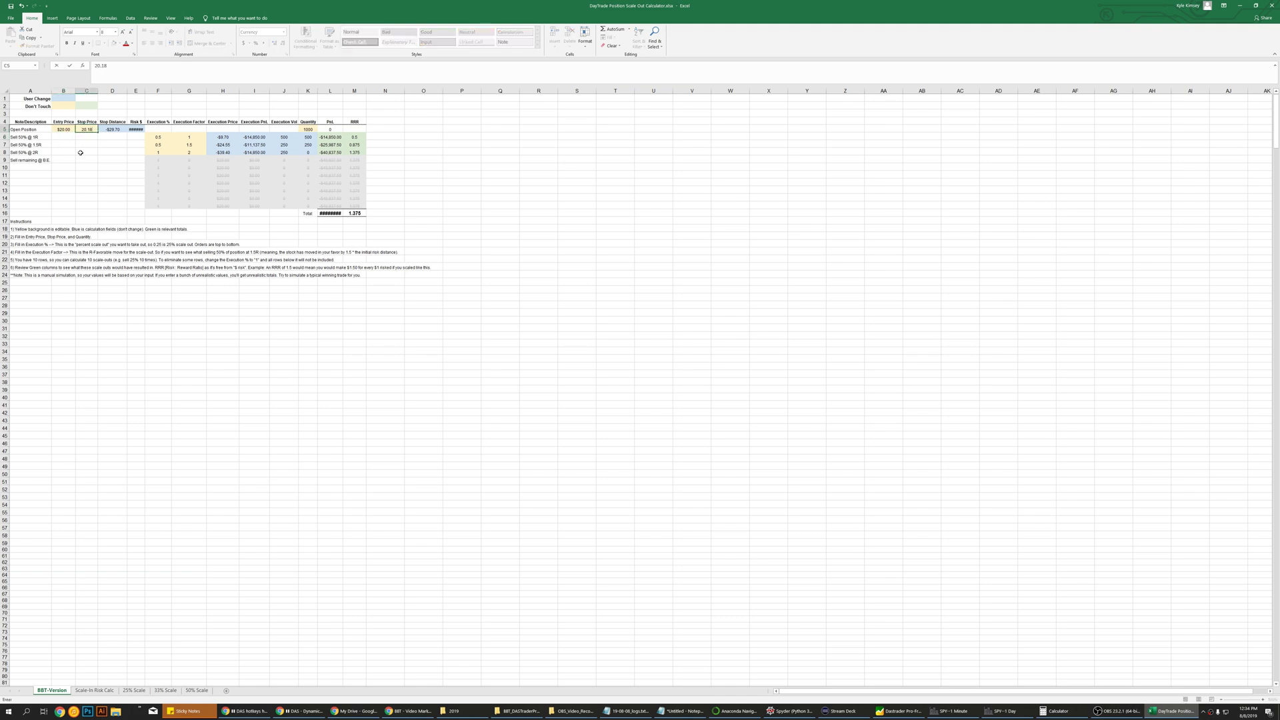
key("BackSpace")
key("BackSpace")
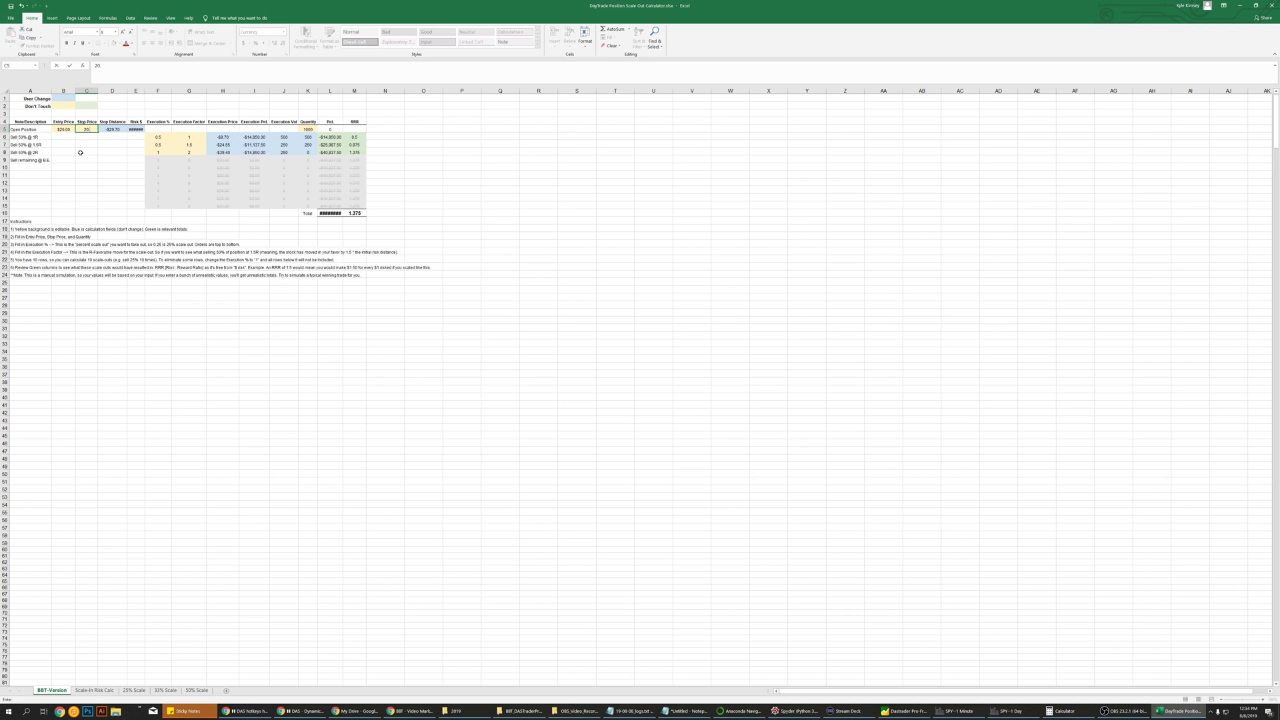
type("19.75")
key("Return")
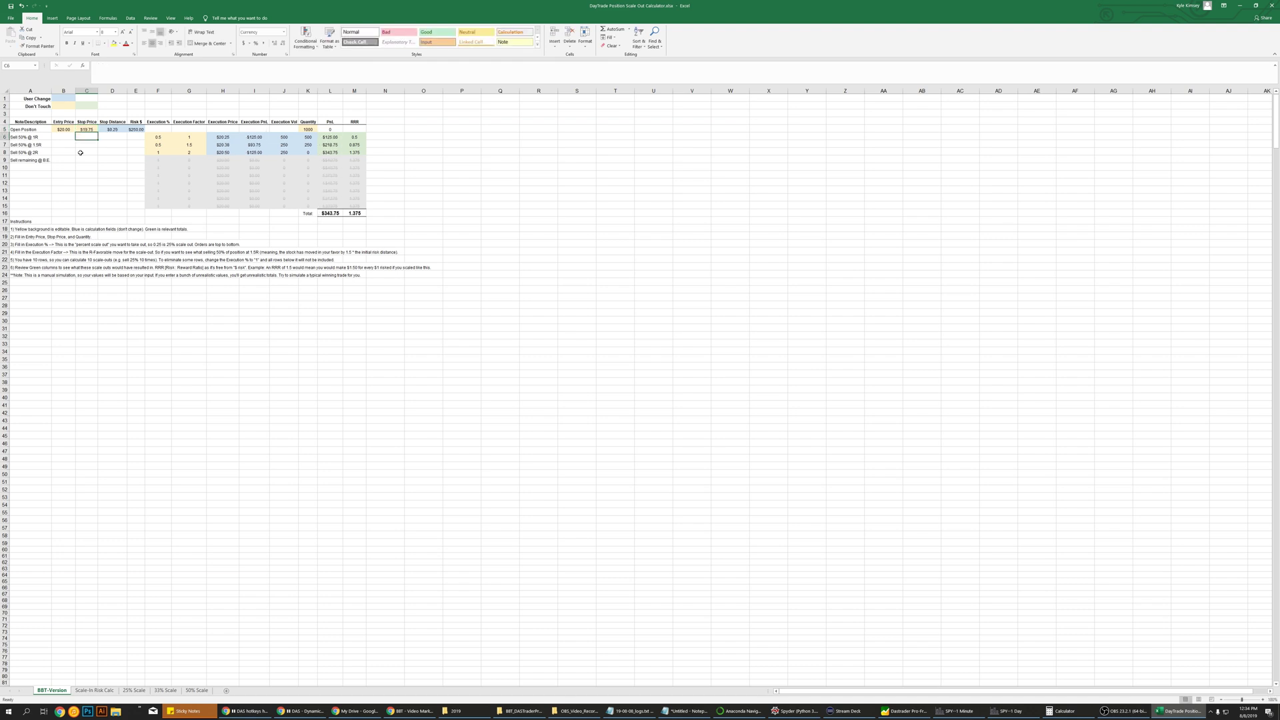
Step: Check the stop distance formula in D5 and the risk formula in E5
key("Right")
key("Up")
key("Right")
key("Left")
key("Left")
key("Left")
key("Right")
key("Right")
key("Right")
Step: Enter 500 as the quantity in K5 and 0.25 as the first execution percentage in F6
left_click(312, 127)
type("500")
key("Return")
left_click_drag(22, 145, 22, 137)
left_click(158, 136)
type("0.")
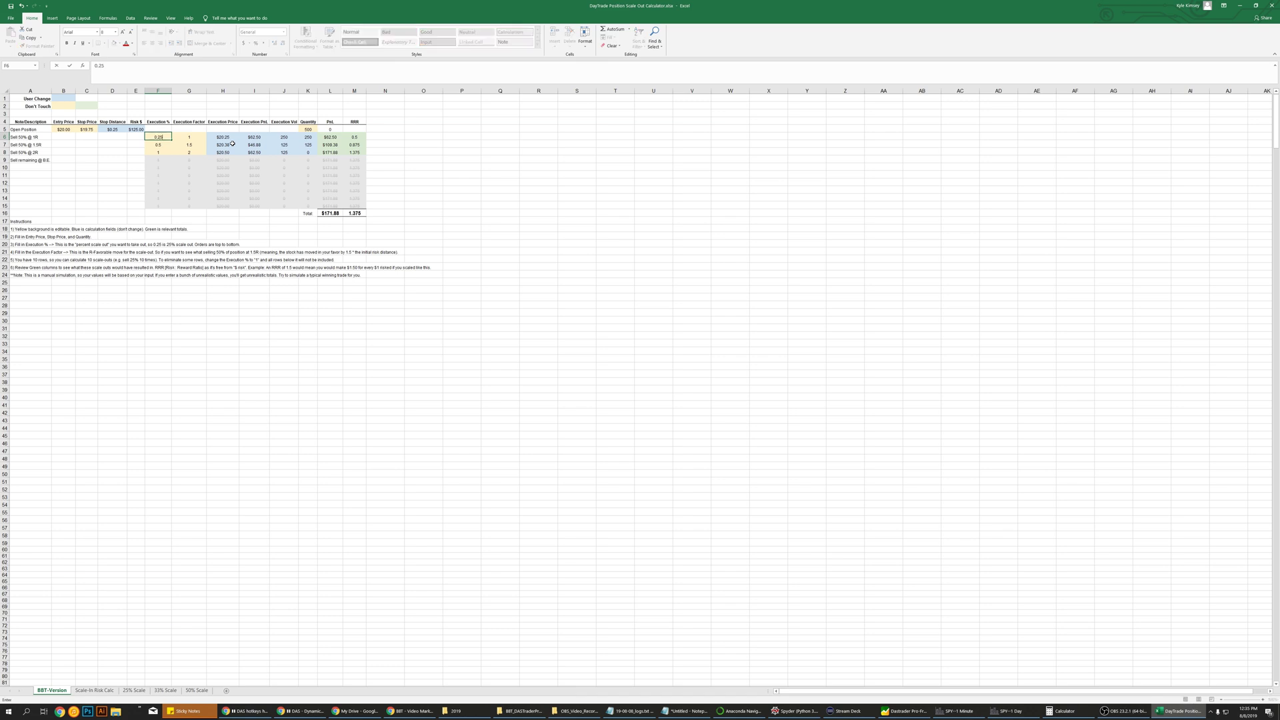
key("Tab")
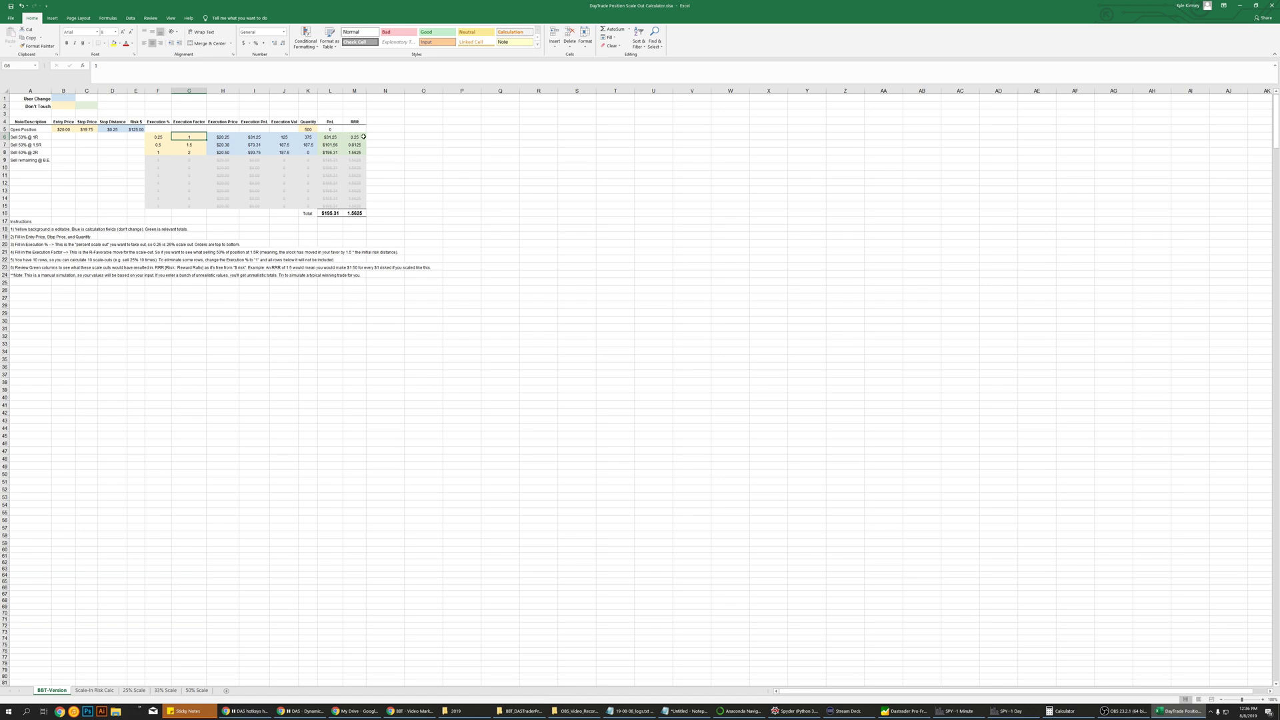
left_click(159, 145)
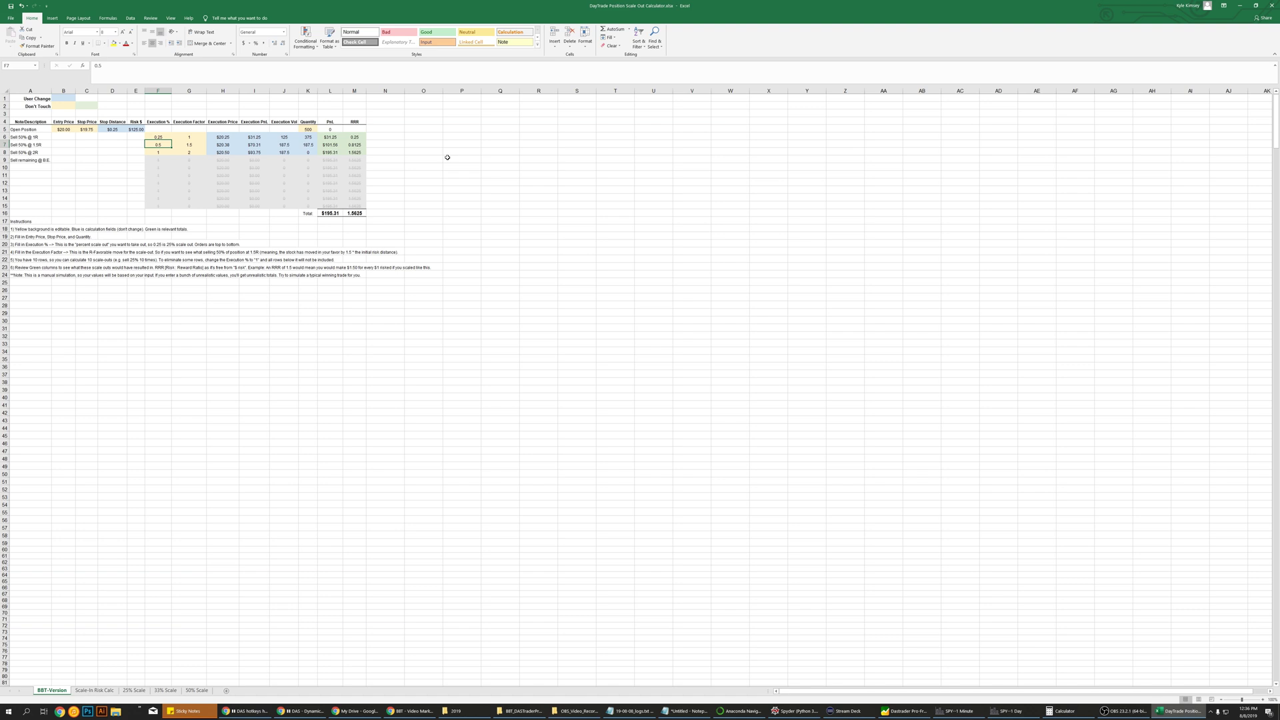
key("Right")
key("Right")
key("Right")
key("Right")
key("Right")
key("Right")
key("Right")
key("Left")
key("Left")
key("Down")
key("Left")
key("Left")
key("Left")
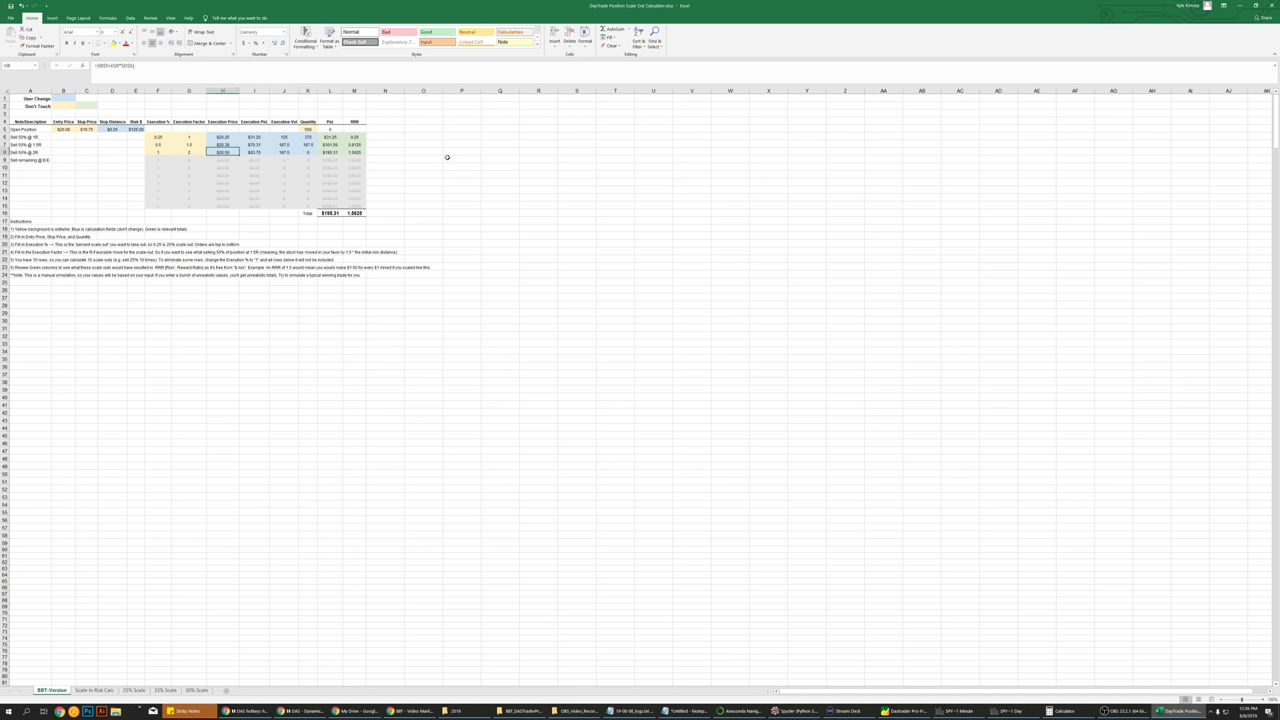
key("Left")
key("Left")
Step: Enter 1 as the third execution percentage in F8 and 0 as its factor in G8
type("1")
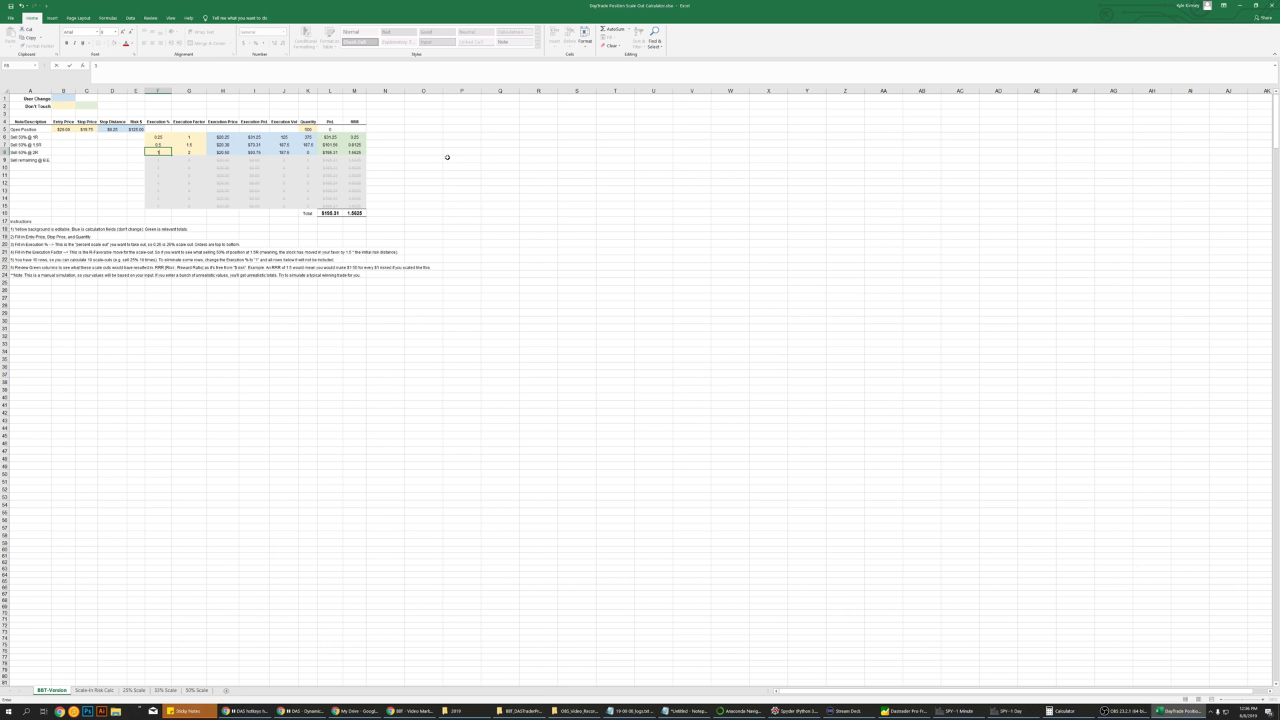
key("Tab")
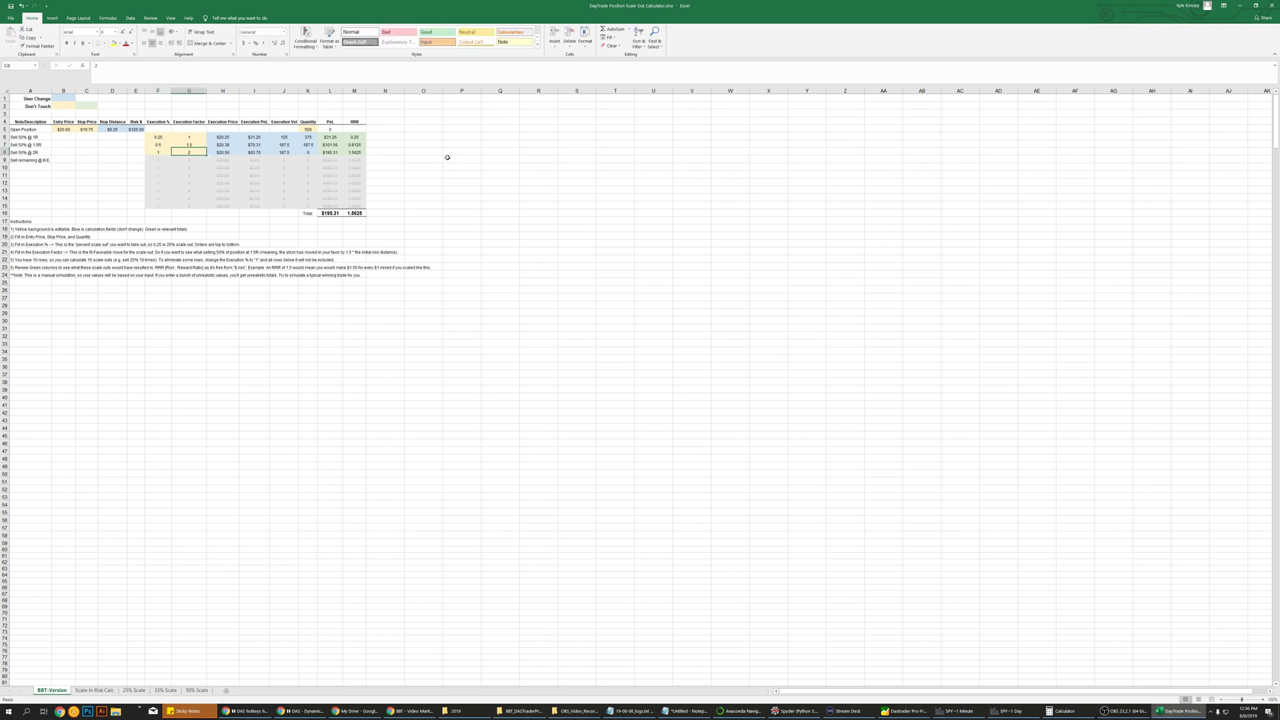
type("0")
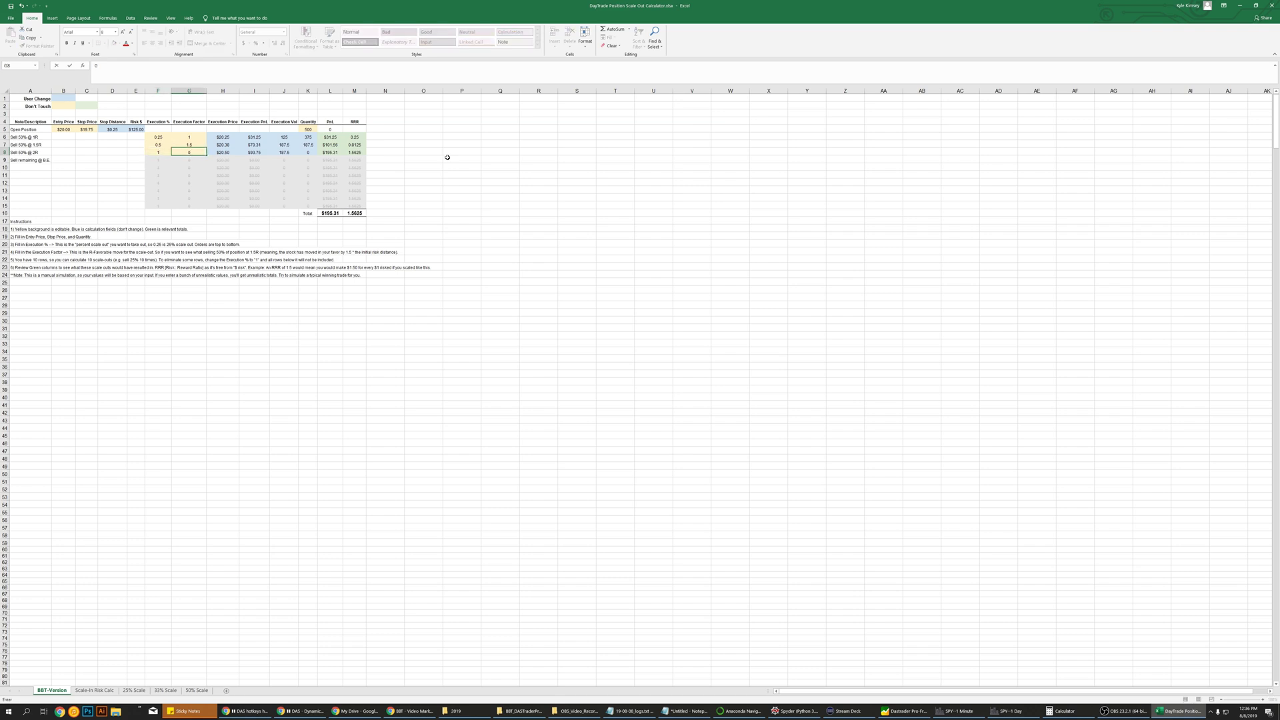
key("Tab")
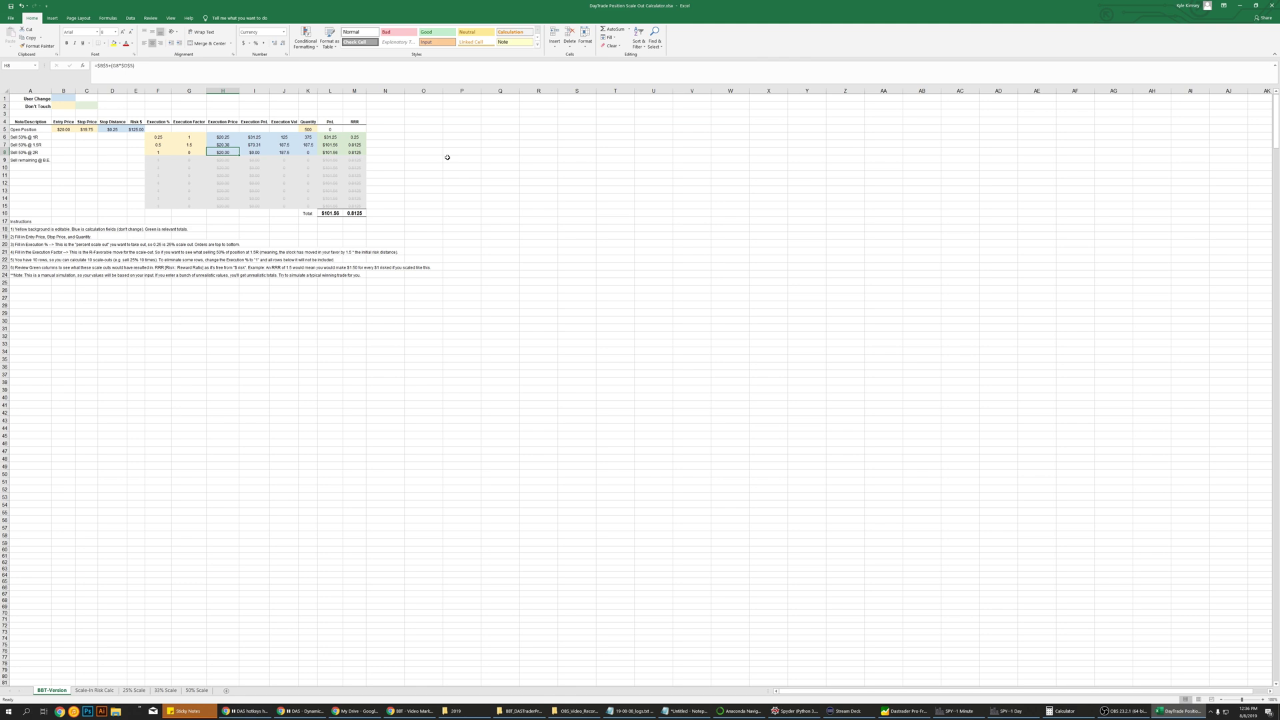
Step: Try -1 as G8's execution factor, then restore it to 0 and check the row's results
key("shift+Tab")
key("Right")
key("Left")
type("-")
key("ctrl+Return")
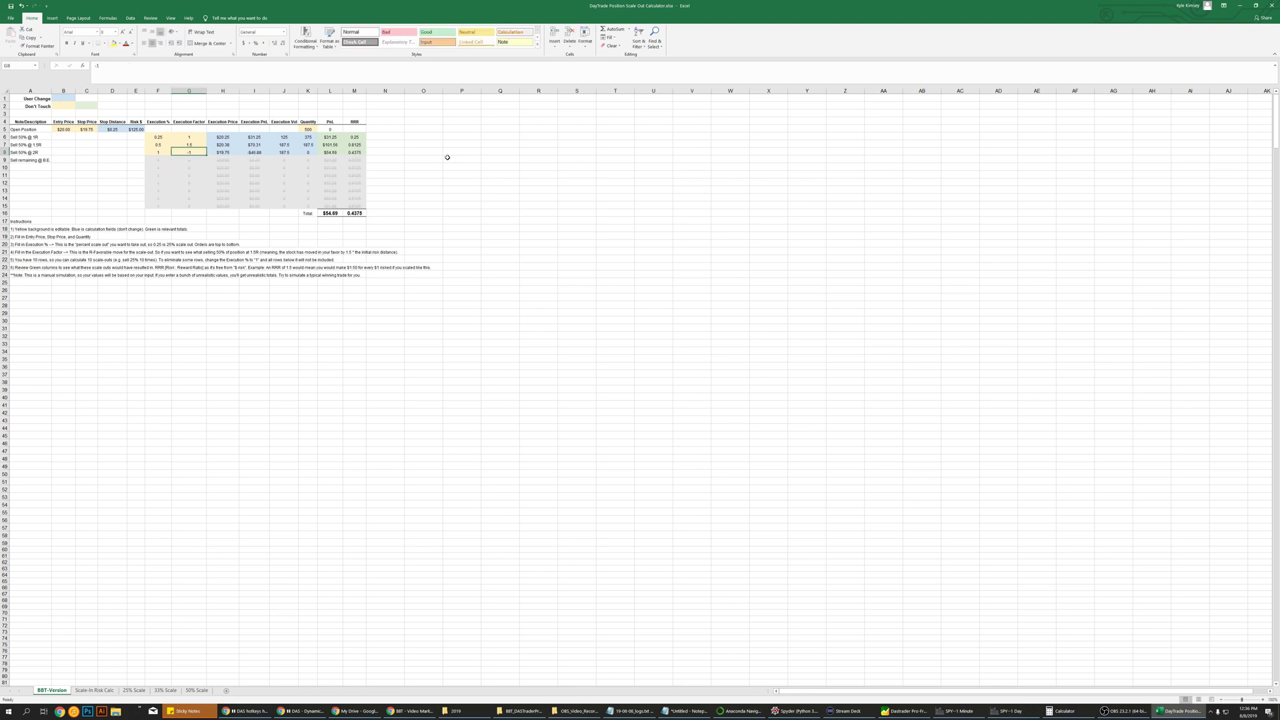
type("0")
key("ctrl+Return")
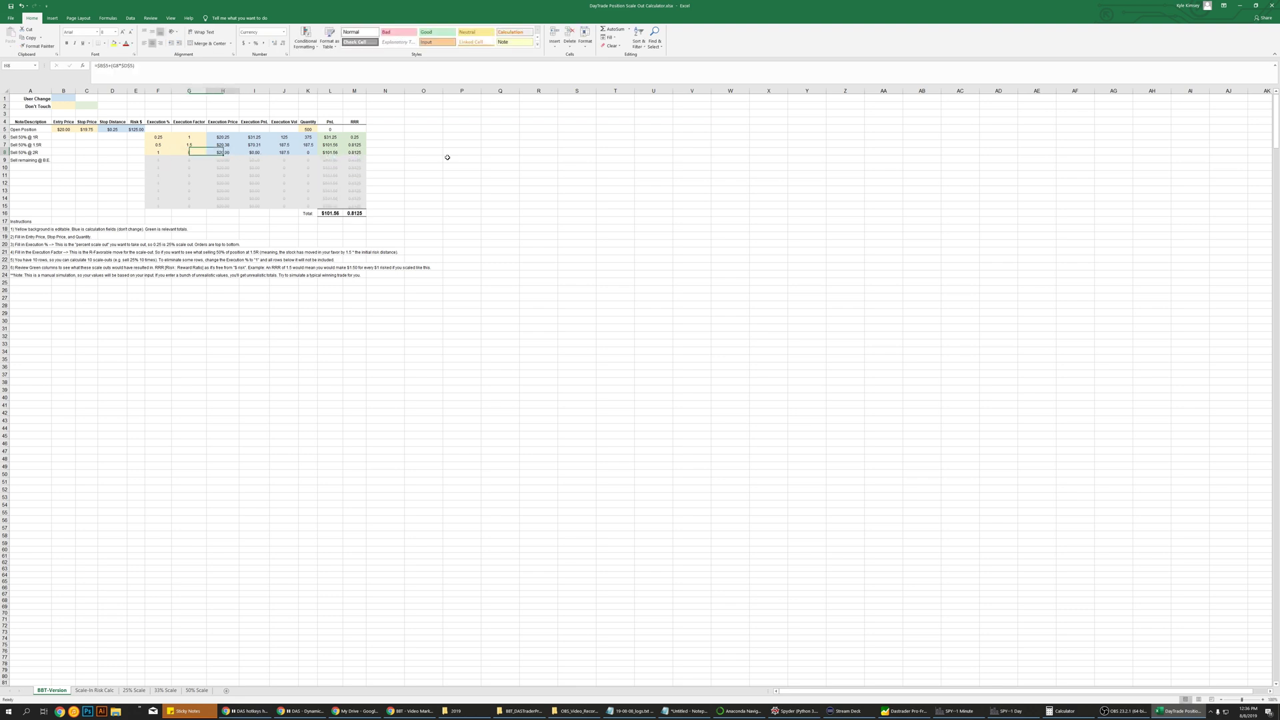
key("Right")
key("Right")
key("Right")
key("Right")
key("Right")
key("Down")
key("Down")
key("Down")
key("Down")
key("Down")
key("Down")
key("Down")
Step: Set the second (F7) and third (F8) execution percentages to 0.25 each
left_click(359, 214)
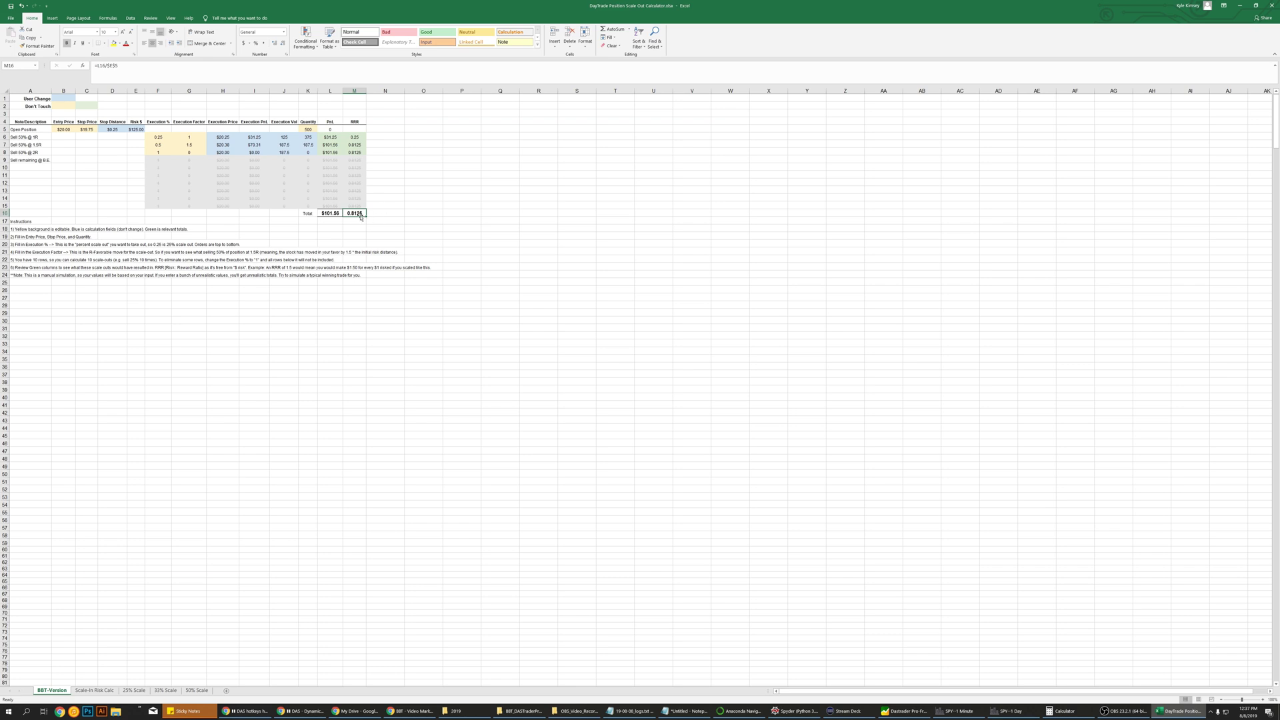
left_click(461, 198)
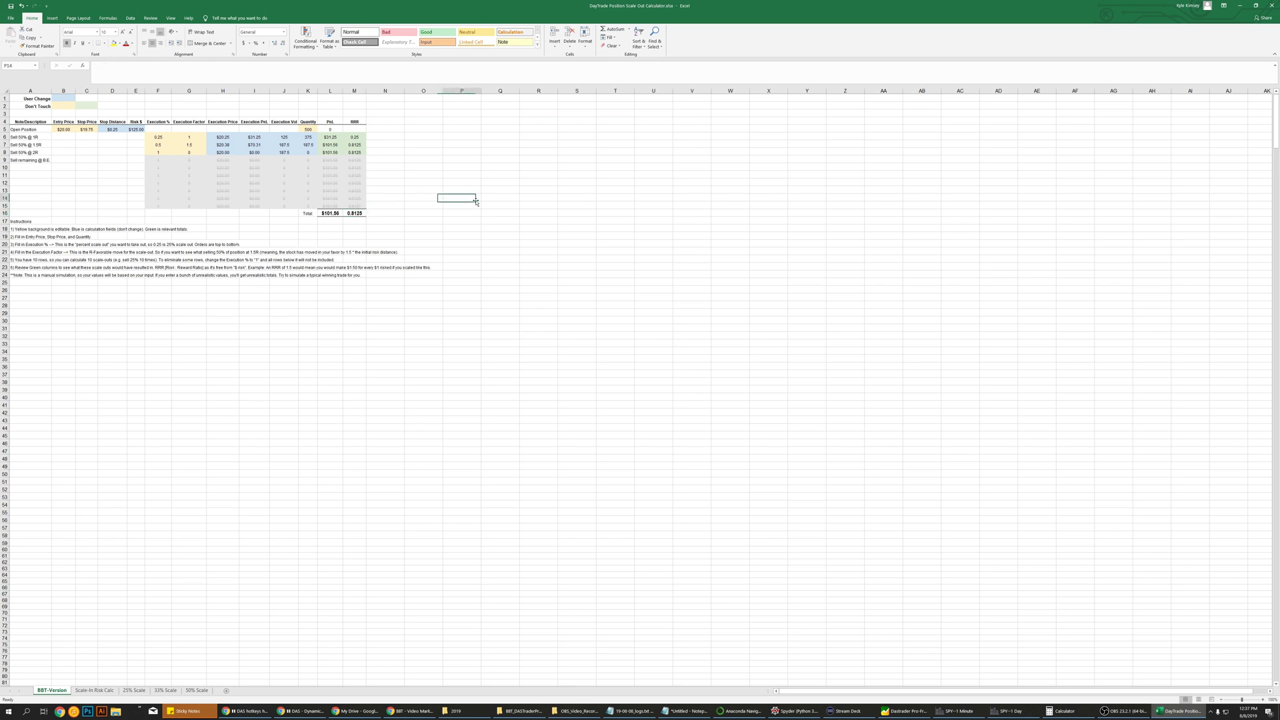
left_click(160, 145)
type("0")
key("Return")
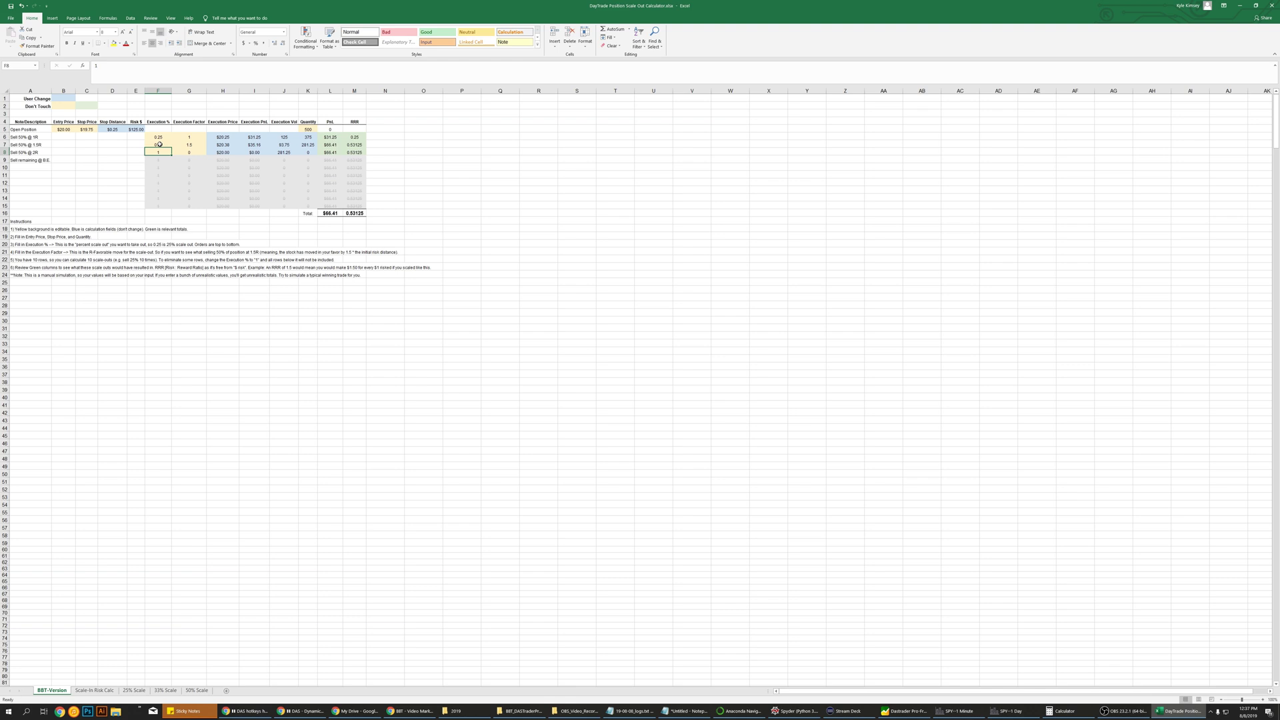
type("0.25")
key("Return")
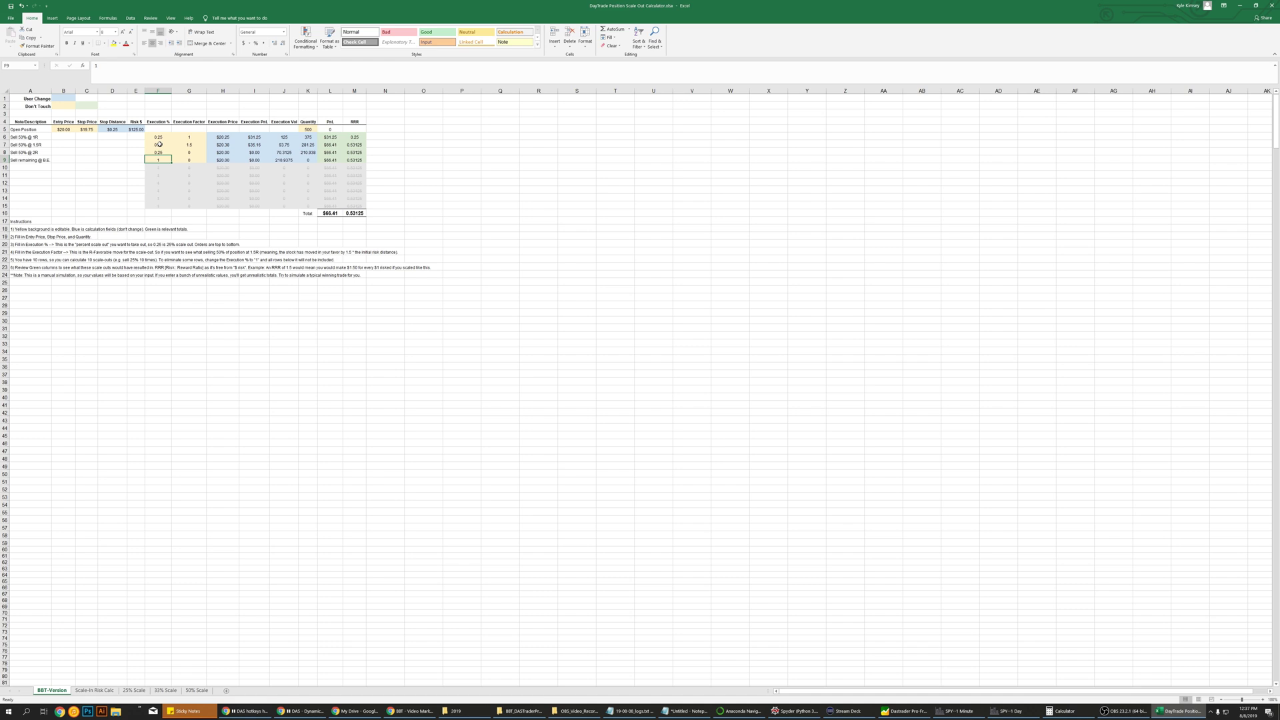
key("Up")
key("Up")
key("Up")
Step: Give the first scale-out an execution factor of 1.5 and a percentage of 0.15
key("Right")
type("1")
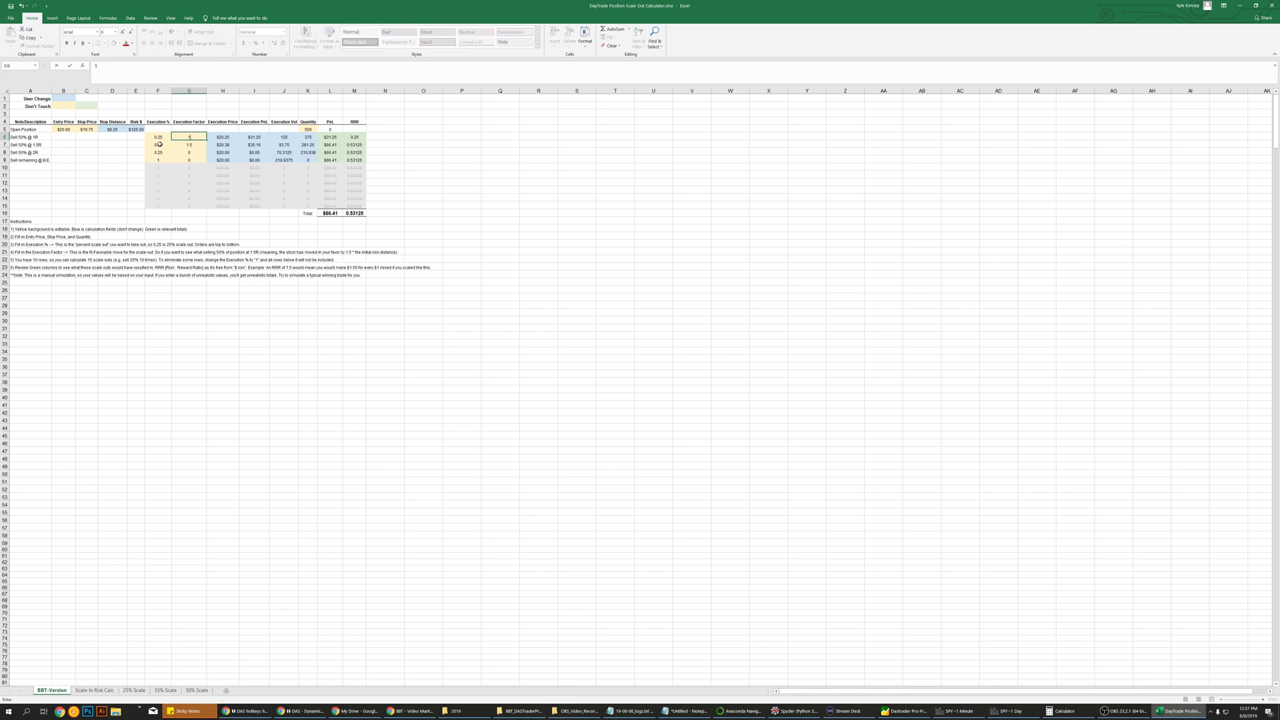
key("Return")
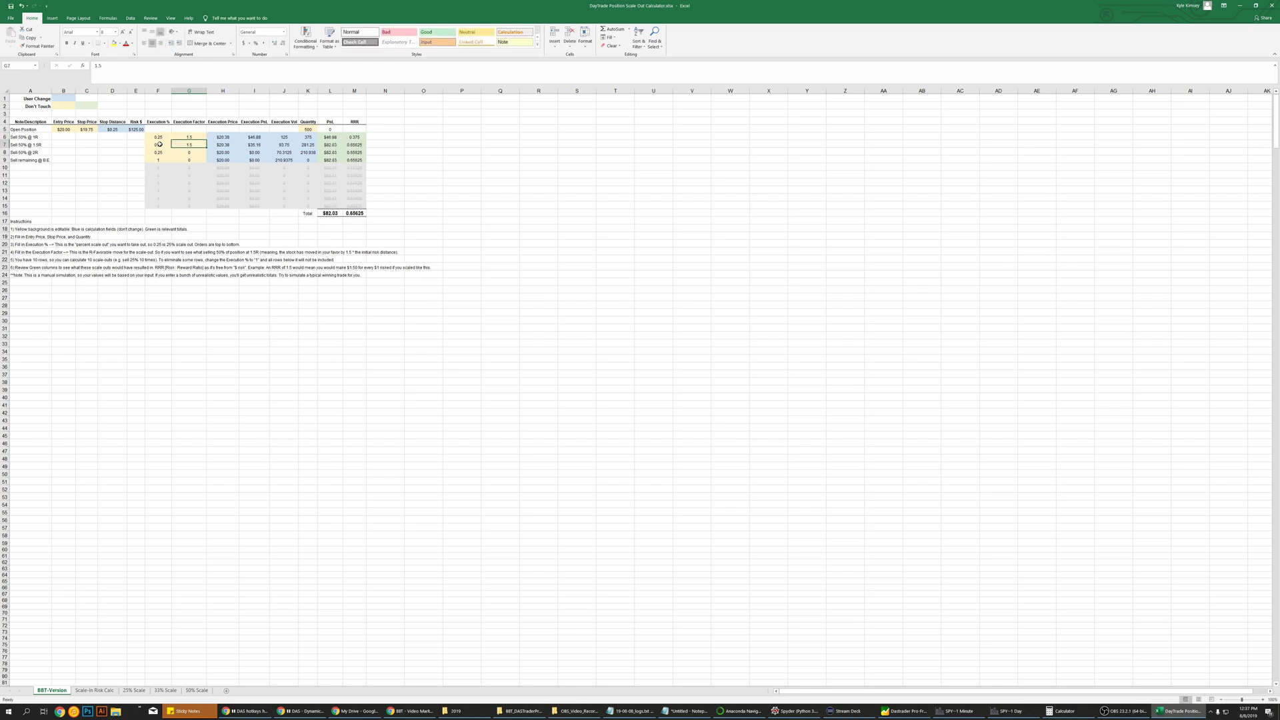
key("Left")
key("Up")
type("0.15")
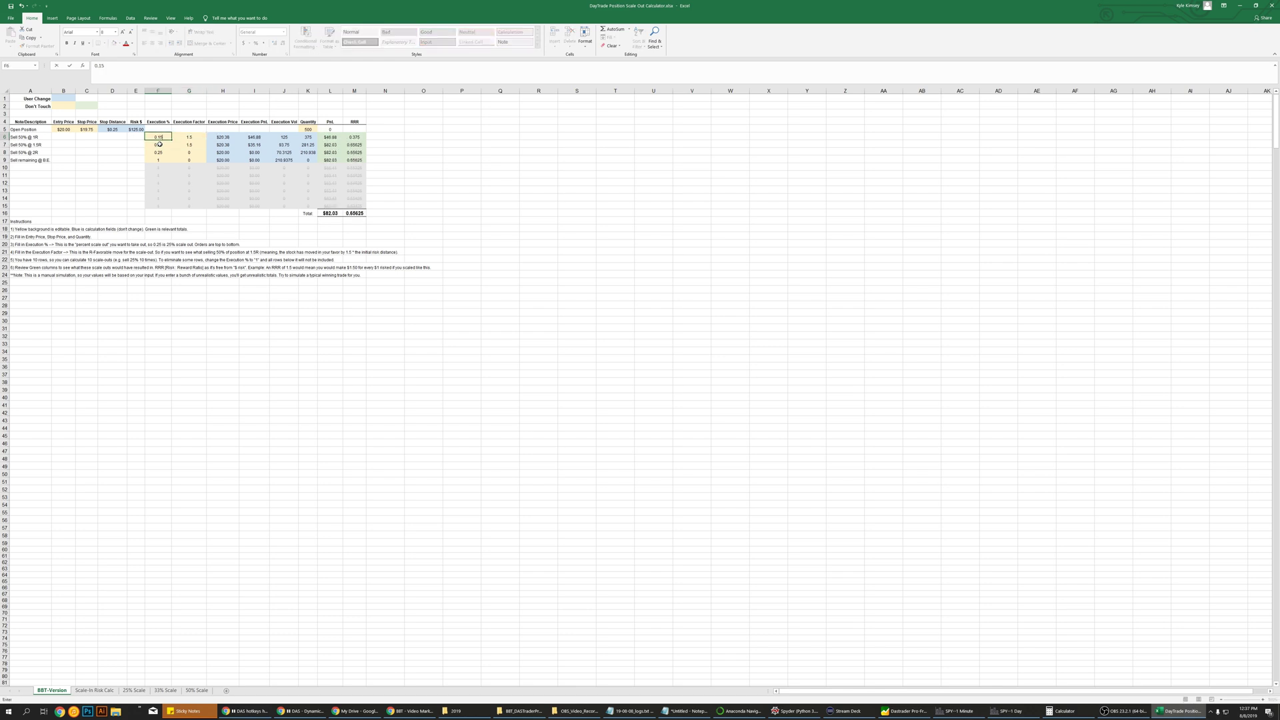
key("Return")
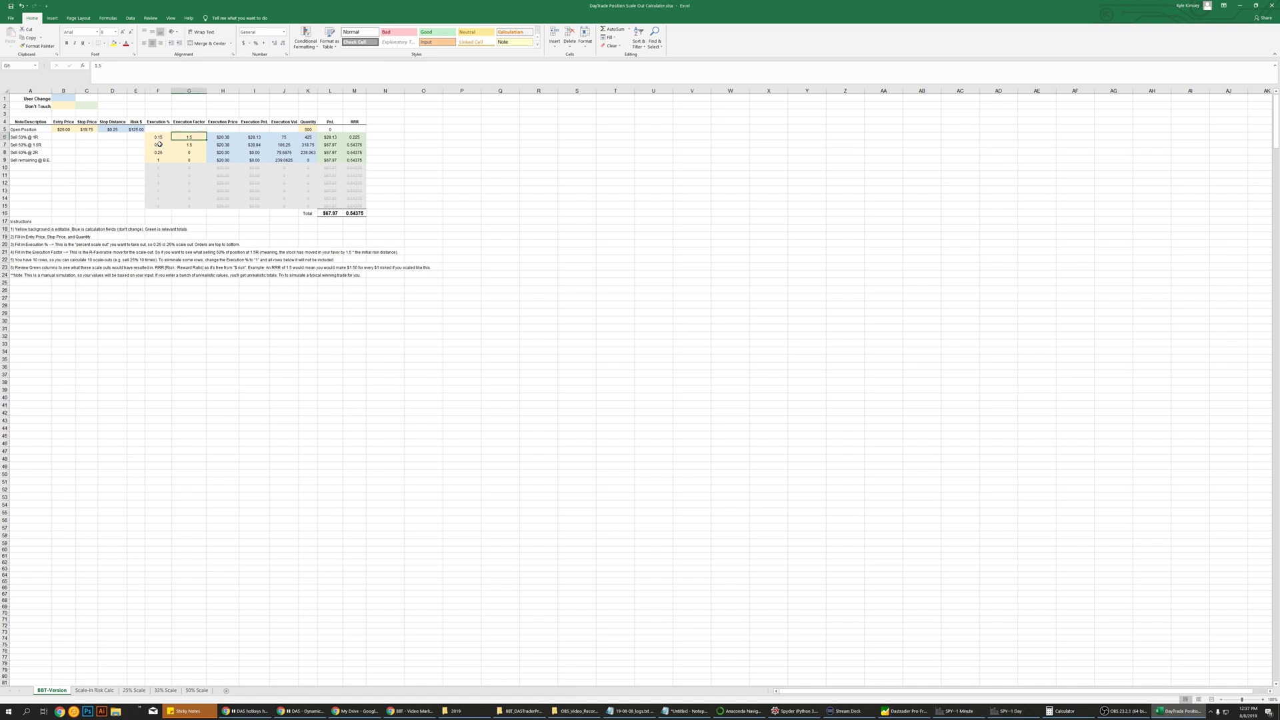
Step: Set the second scale-out to 0.25 at factor 2 and the third to 5 at factor 3
key("Right")
type("2")
key("Left")
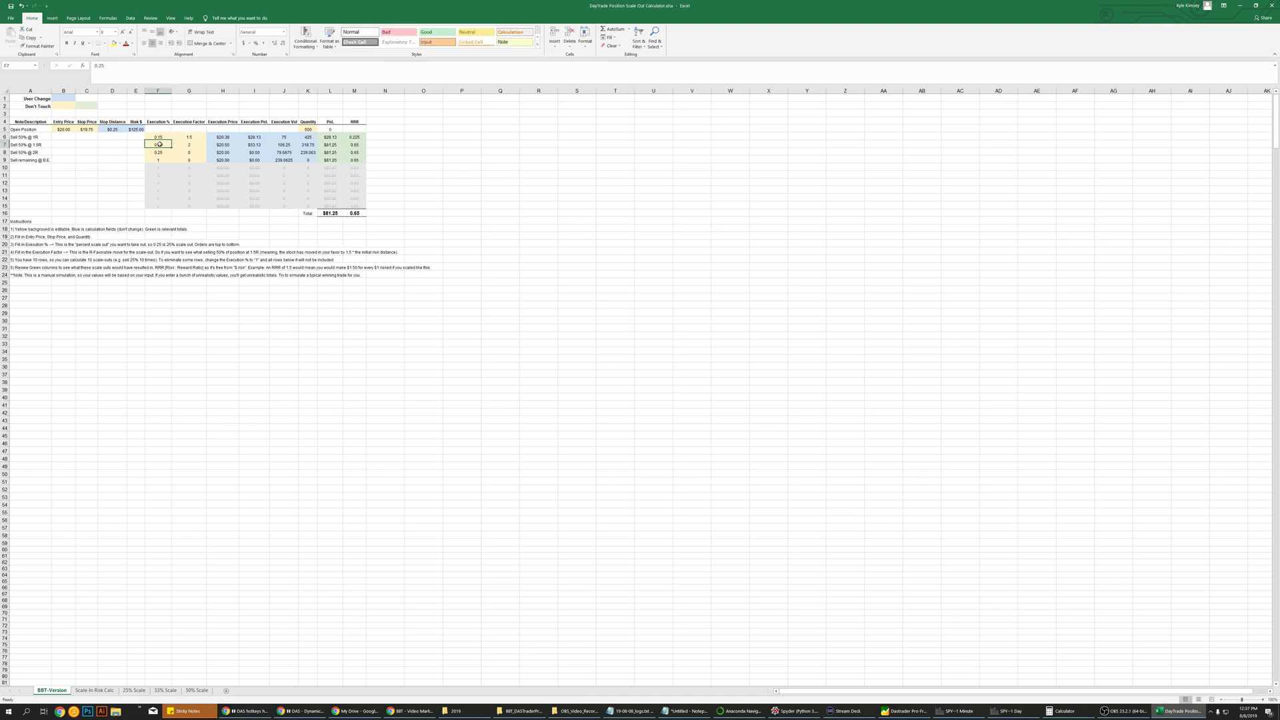
type("0.")
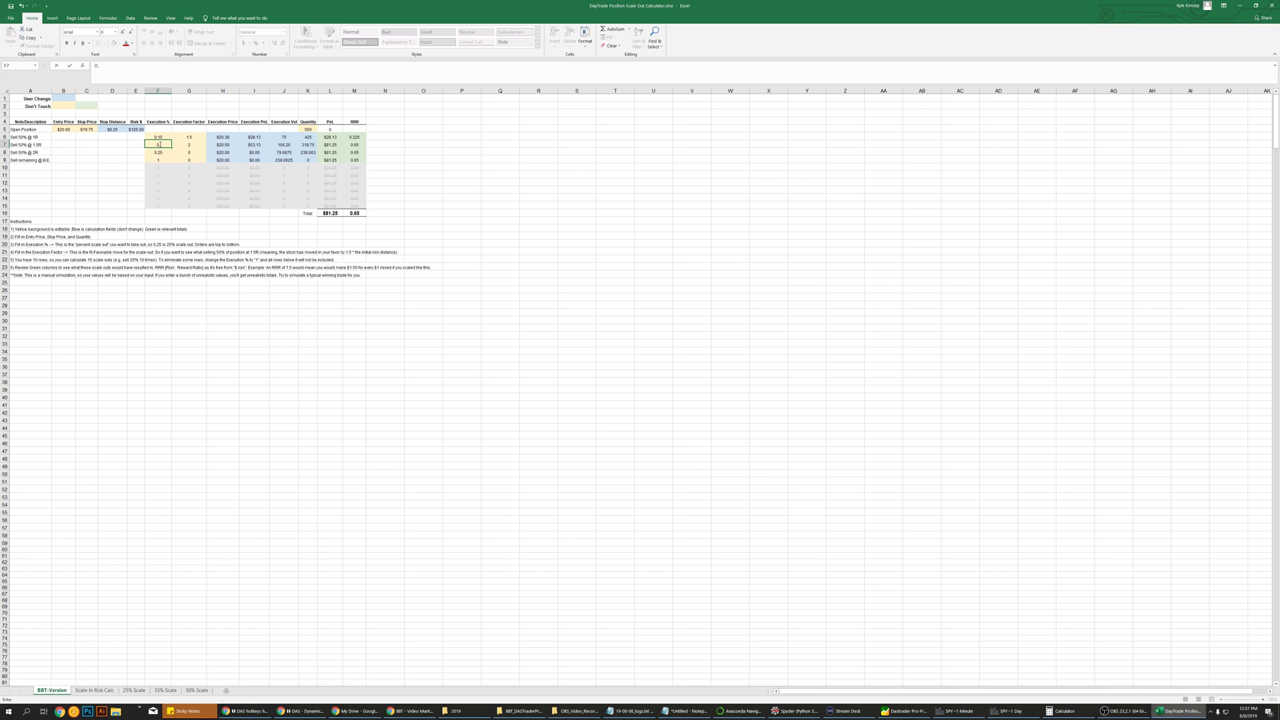
key("Return")
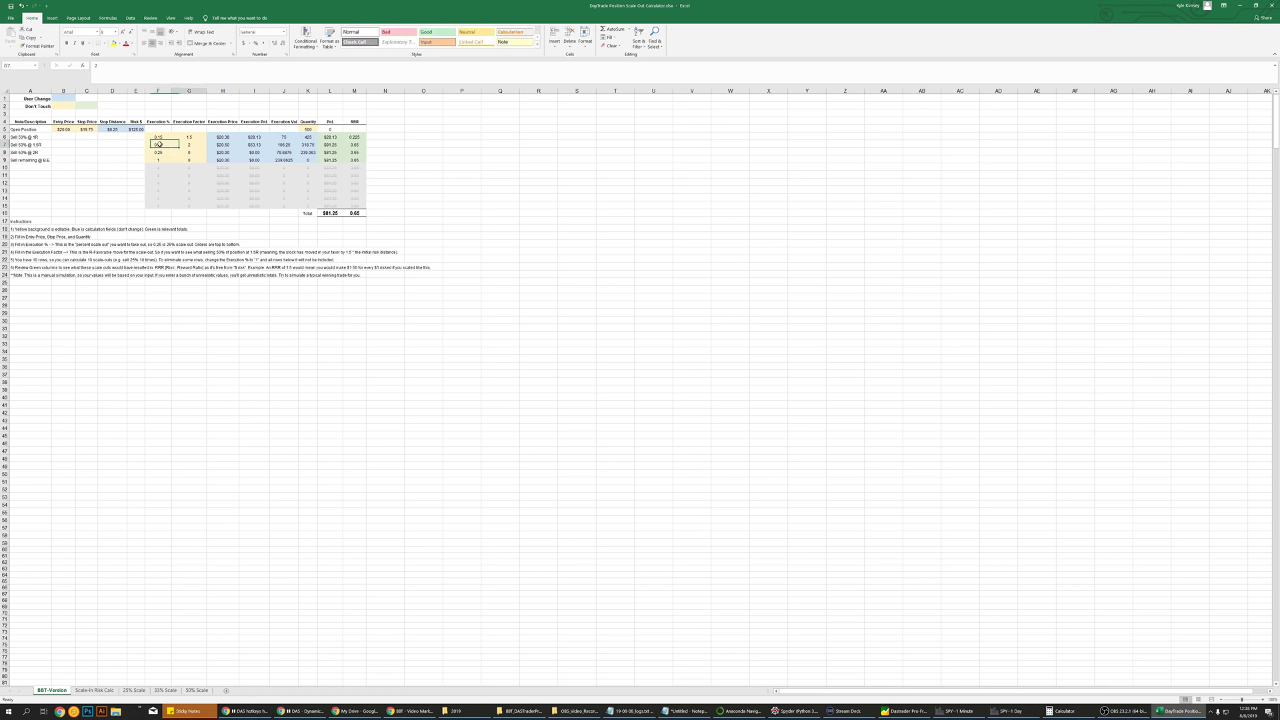
type("5")
key("Right")
type("3")
key("Return")
Step: Set the final execution factor to 1 and correct F8's execution percentage to 0.5
type("1")
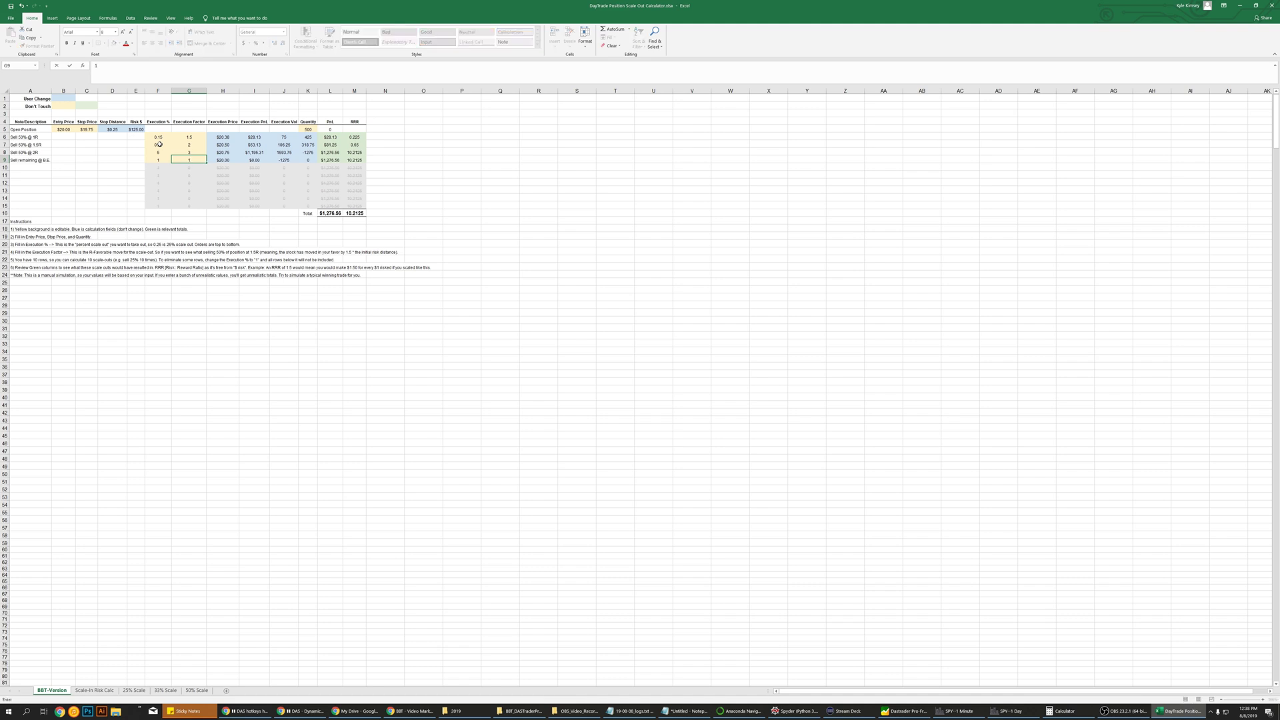
key("Left")
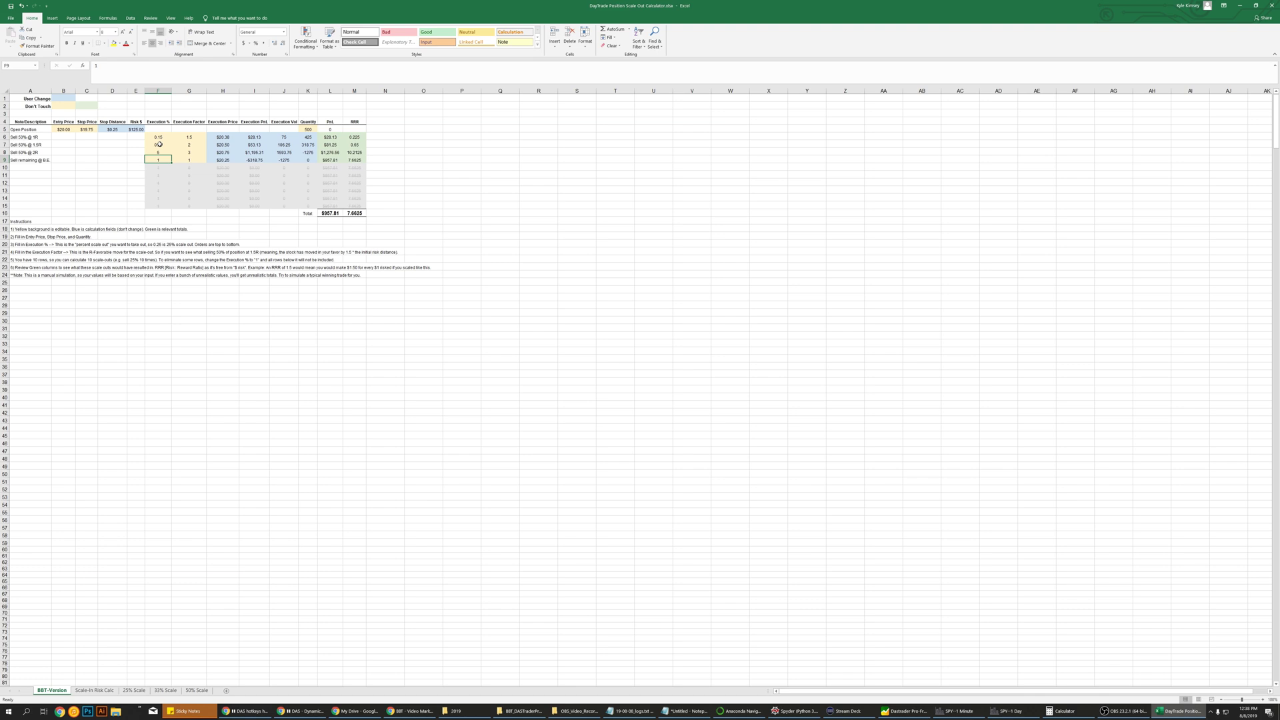
key("Up")
key("Up")
key("Up")
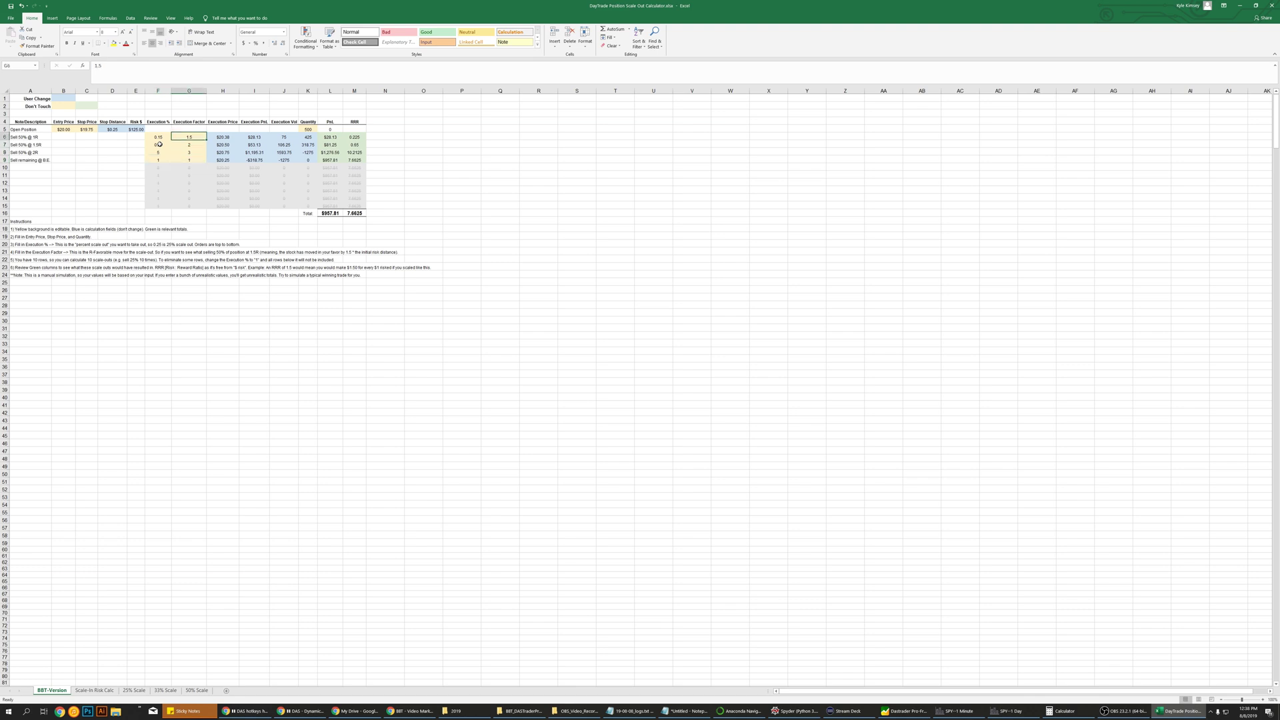
key("Right")
key("Left")
key("Down")
key("Down")
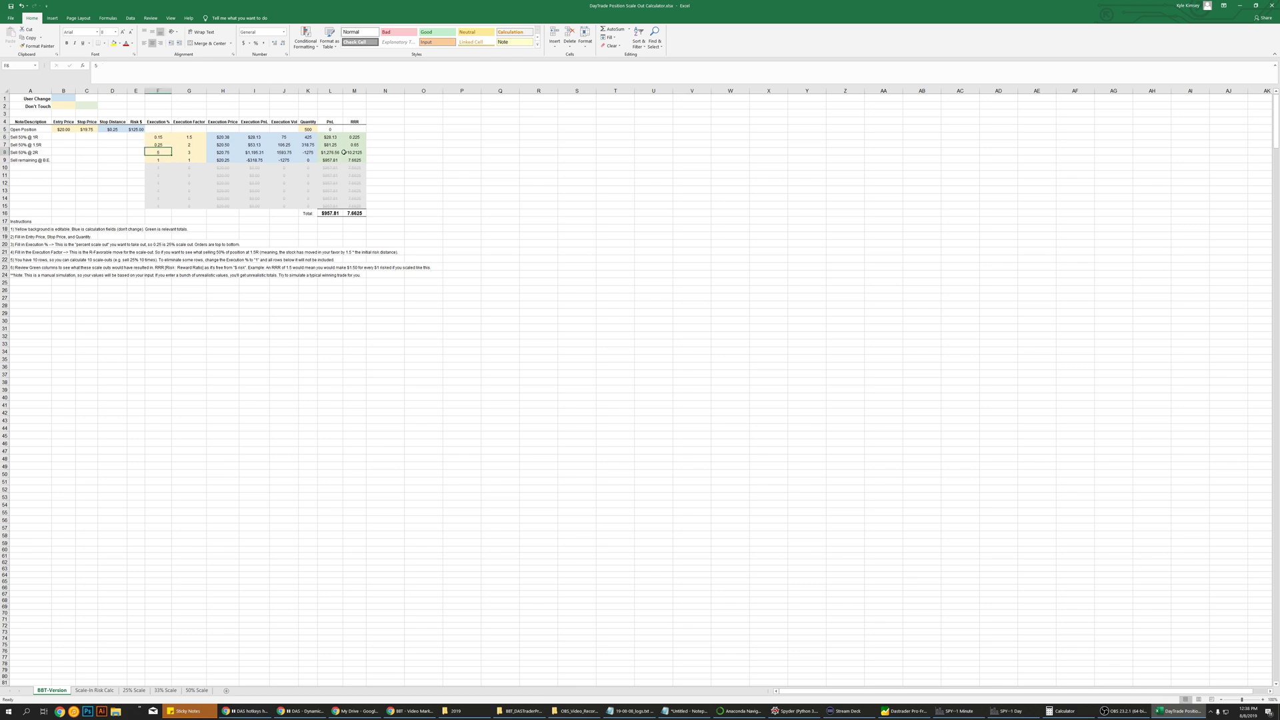
type("0.5")
key("Return")
left_click(166, 139)
left_click(420, 221)
left_click(457, 222)
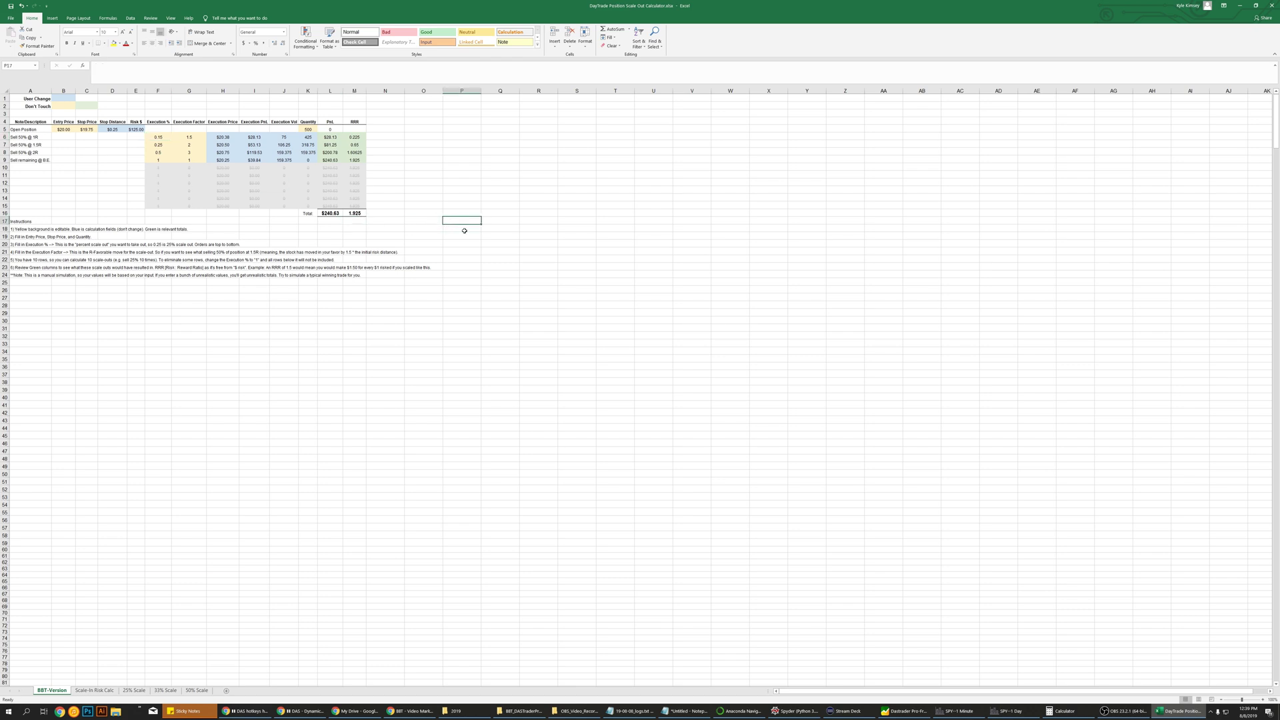
left_click(447, 198)
left_click(500, 181)
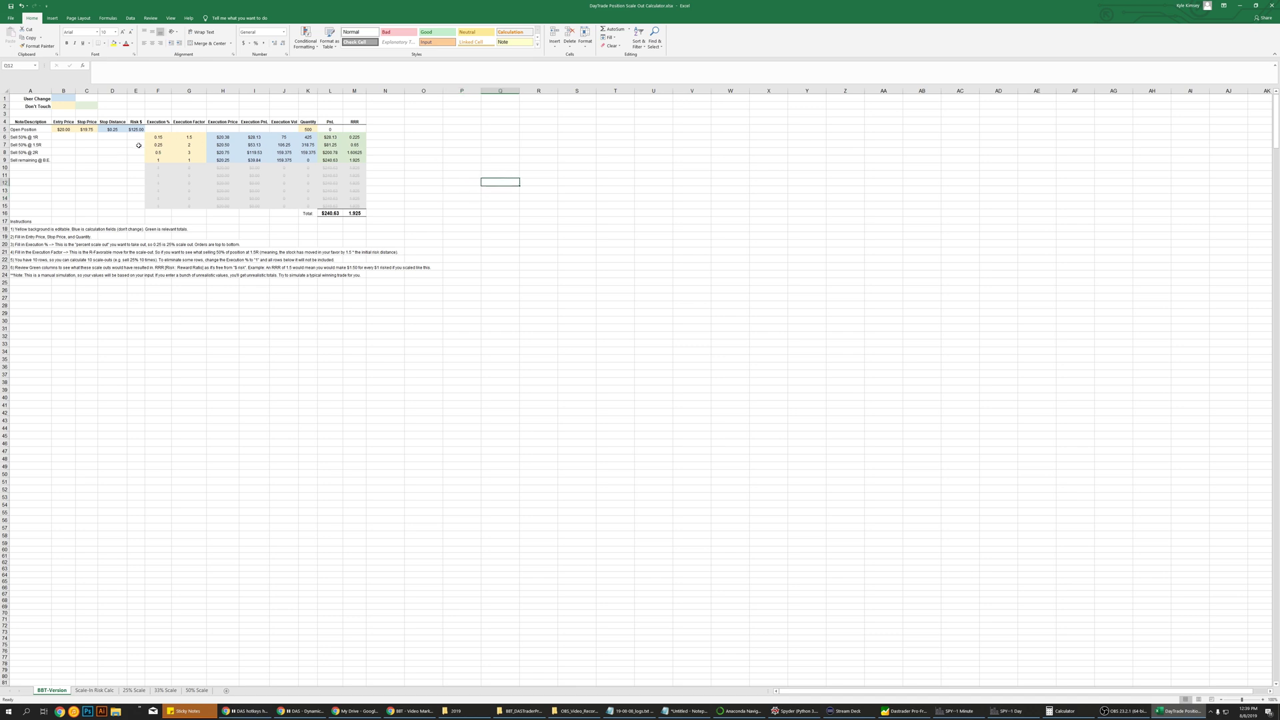
key("Down")
key("Down")
key("Down")
key("Down")
key("Down")
left_click(158, 138)
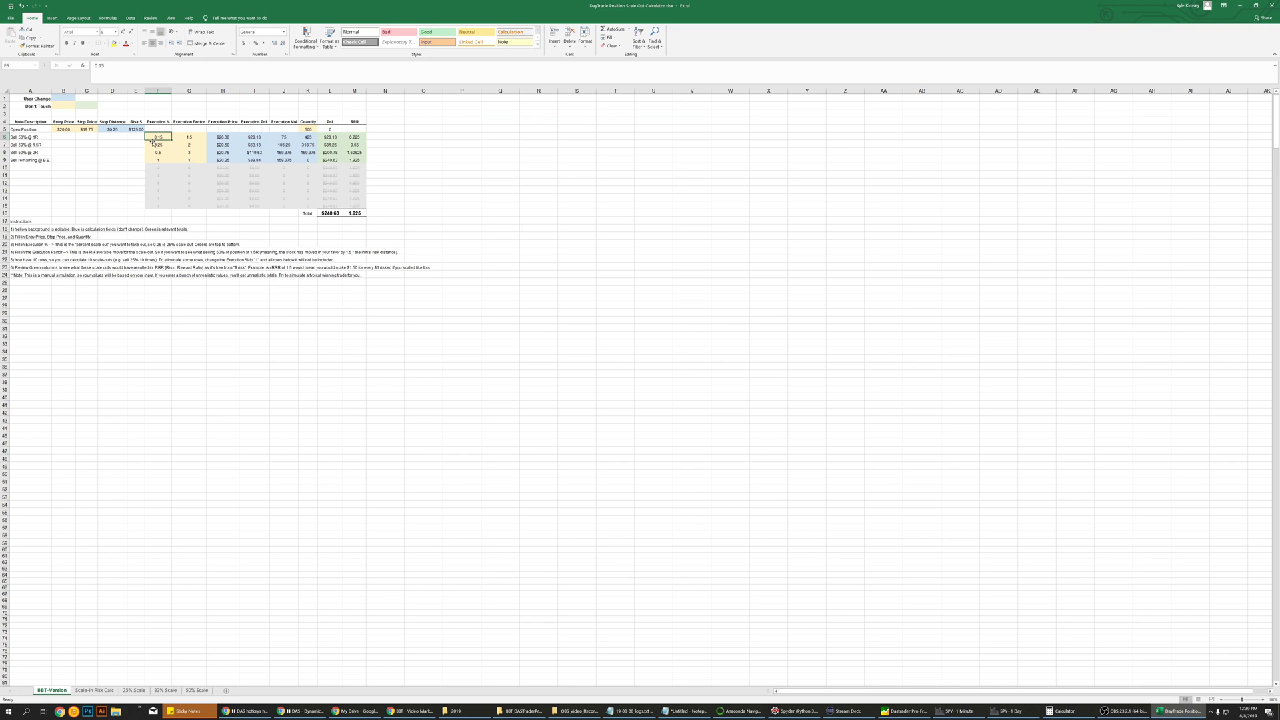
left_click(387, 191)
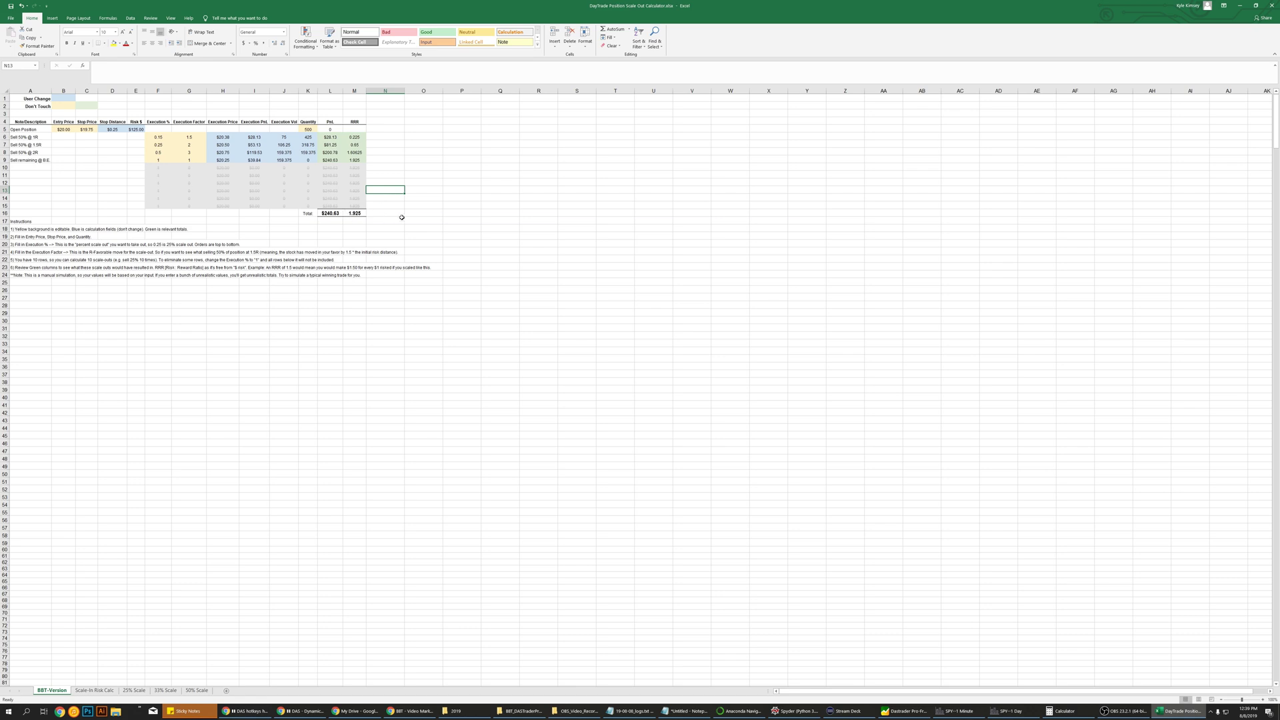
left_click(429, 206)
left_click(399, 267)
left_click(459, 198)
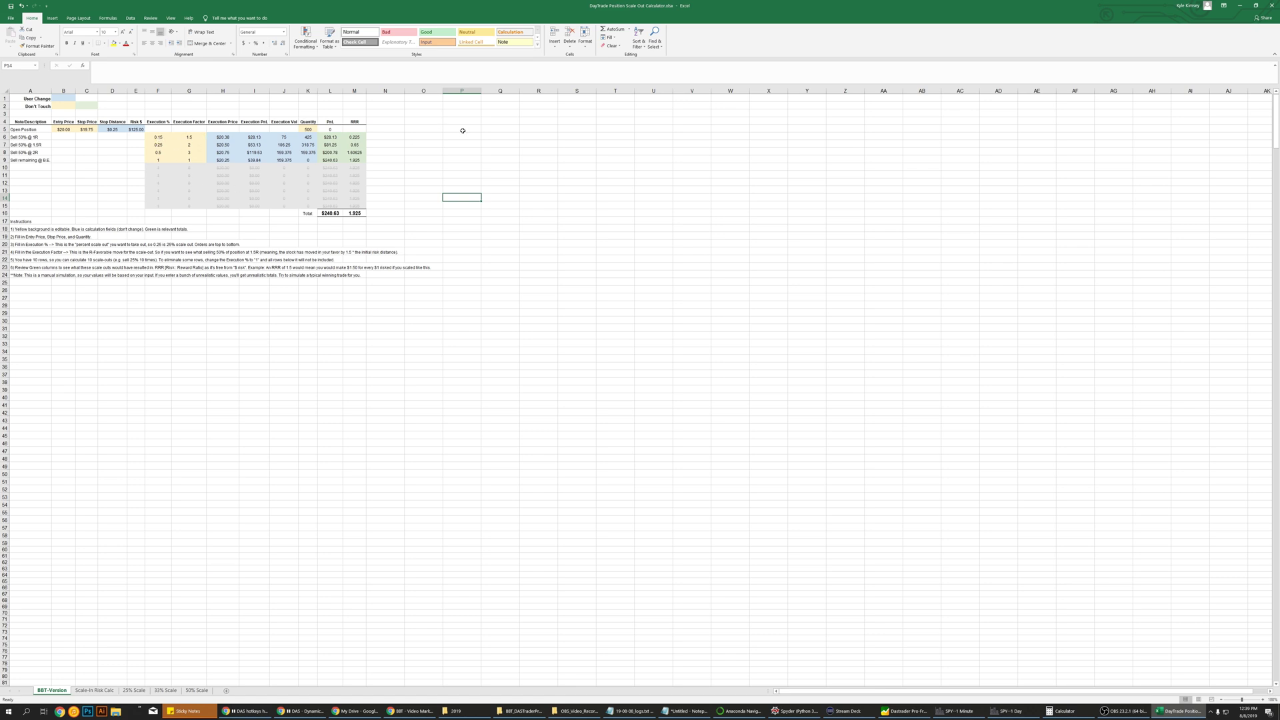
Step: Select F9 and review the Execution Factor column from G9 down to G14
left_click(520, 197)
left_click(579, 191)
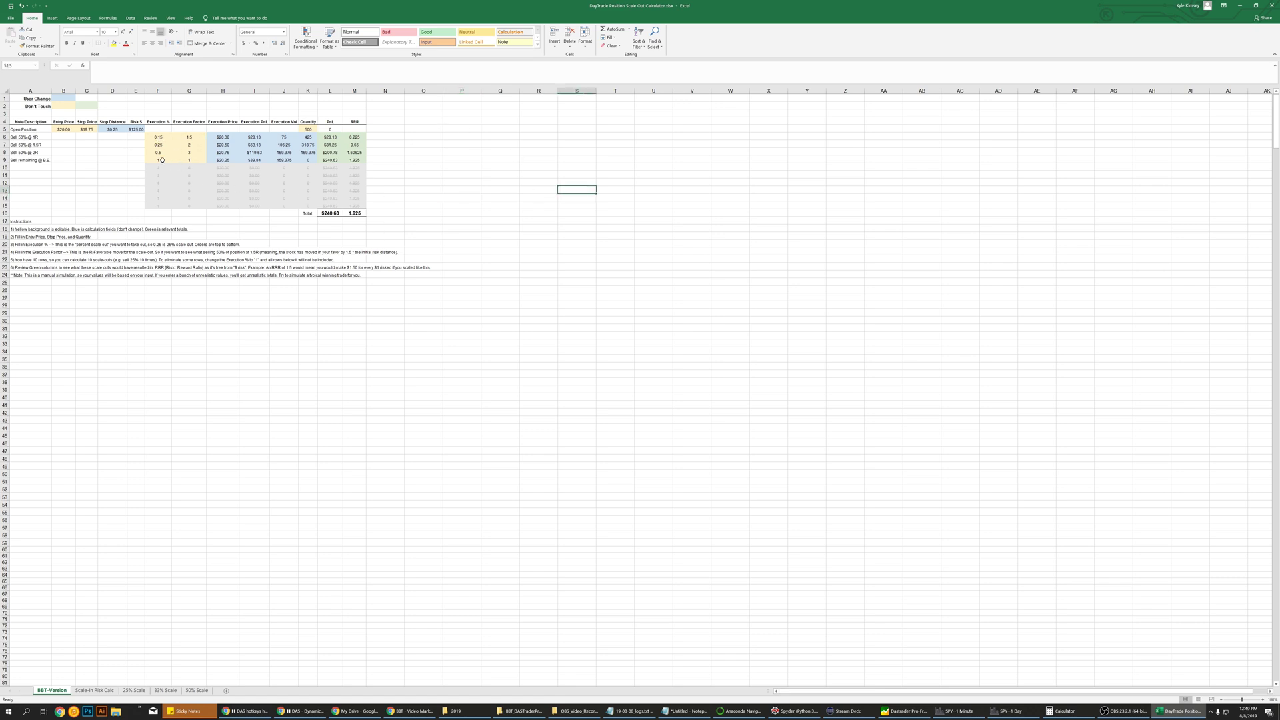
left_click(162, 160)
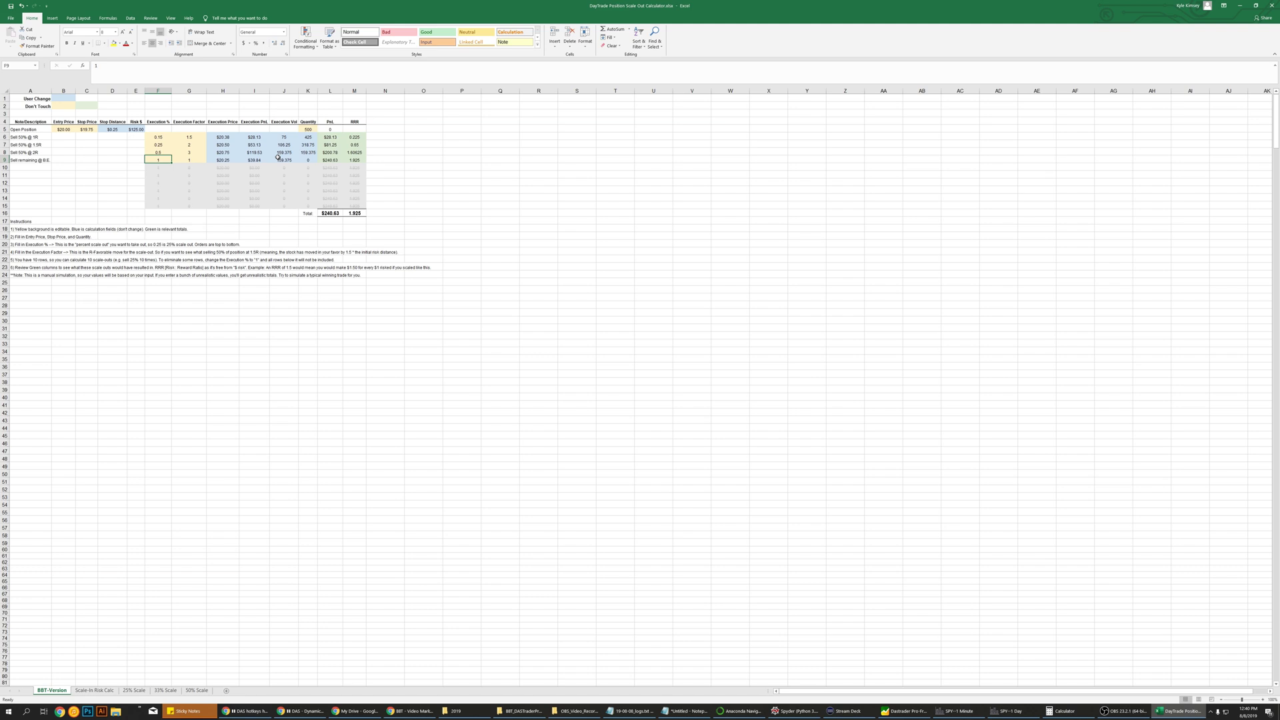
key("Right")
key("Down")
key("Down")
key("Down")
key("Down")
key("Down")
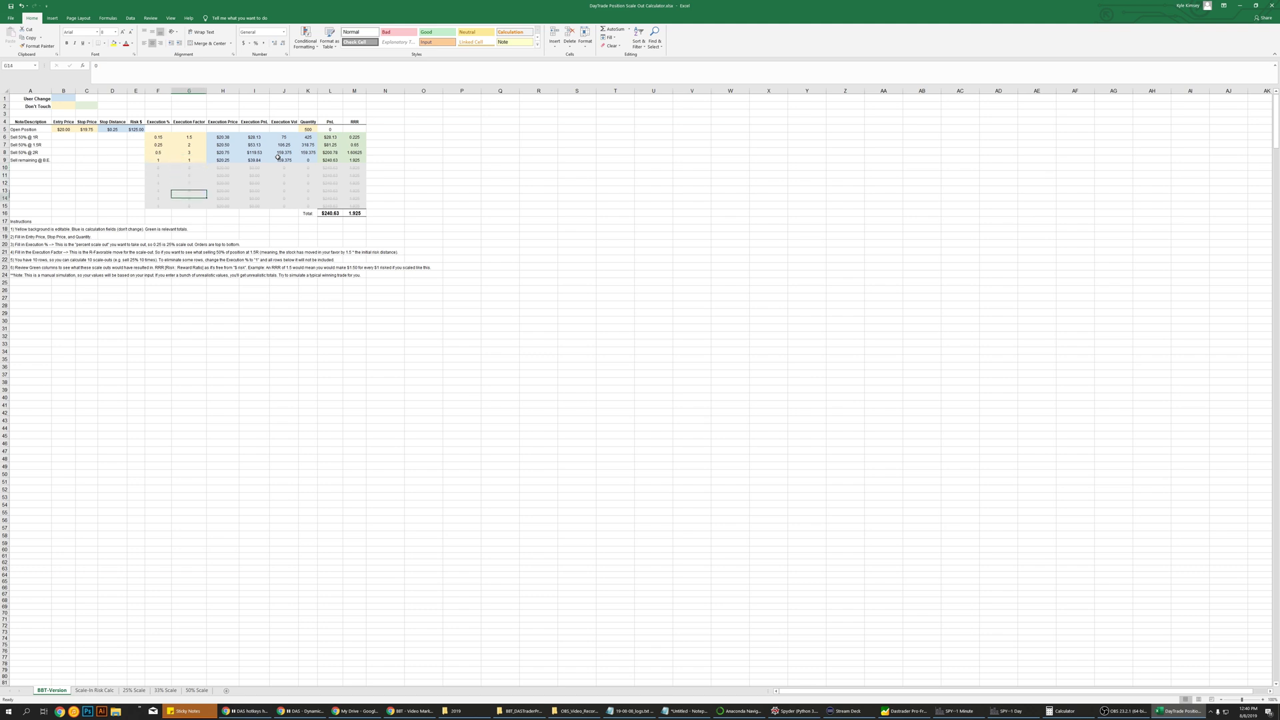
key("Up")
key("Up")
key("Up")
key("Up")
key("Up")
key("Down")
key("Down")
key("Down")
key("Down")
key("Down")
key("Down")
key("Up")
key("Up")
key("Up")
key("Up")
key("Up")
key("Up")
Step: Try 0 as F9's execution percentage, then put it back to 1
type("0")
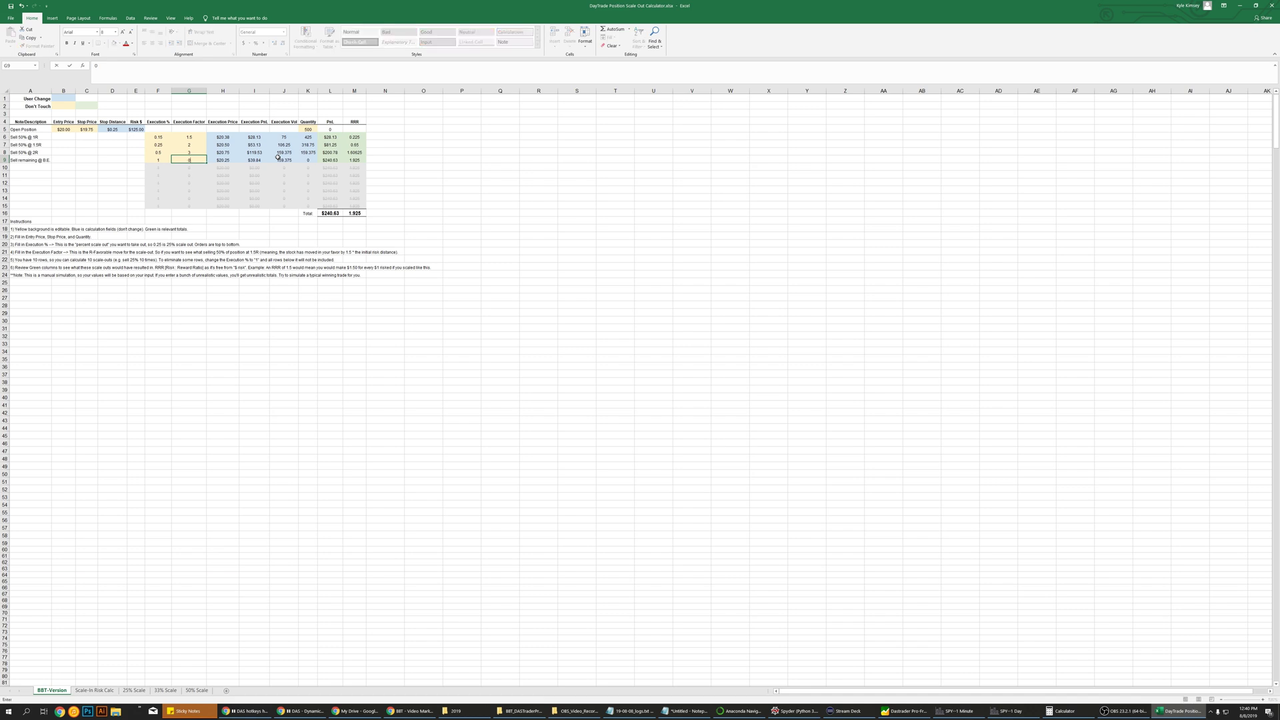
key("Escape")
key("Left")
type("0")
key("Right")
key("Left")
type("1")
key("Right")
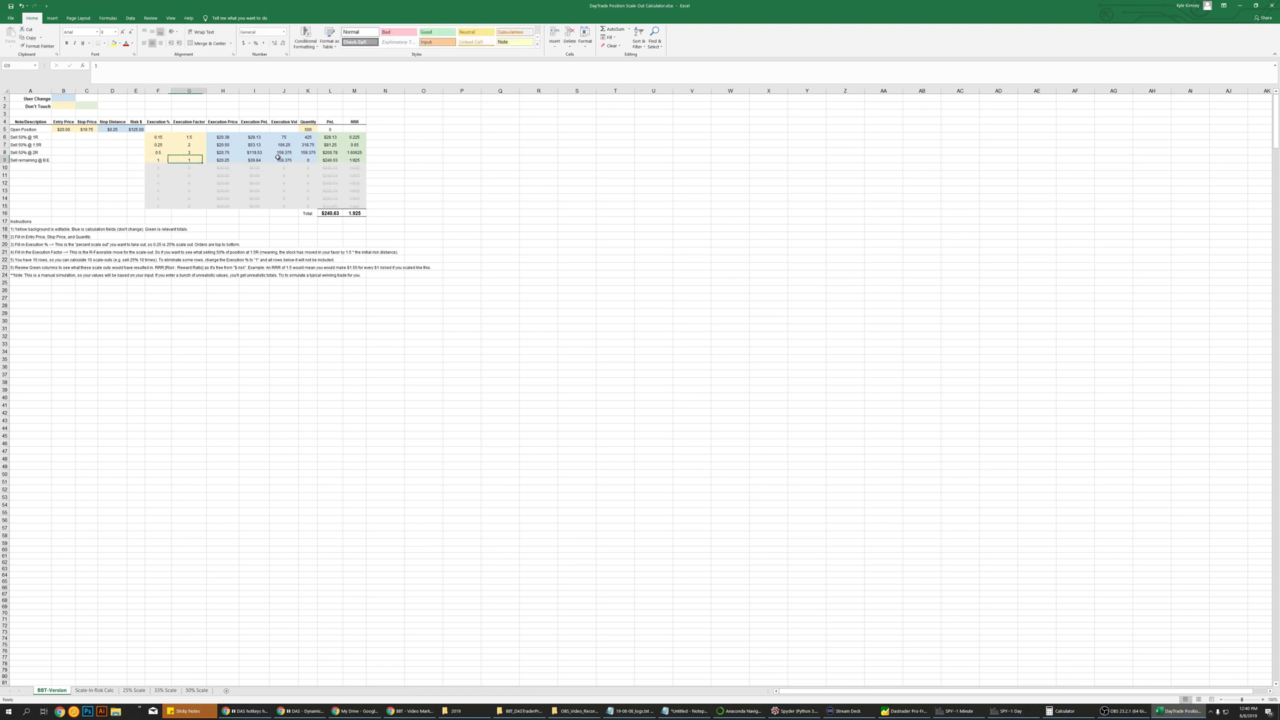
Step: Review factors G9 to G11, then set F9's execution percentage to 0.5
key("Down")
key("Up")
key("Down")
key("Down")
key("Up")
key("Up")
key("Up")
key("Up")
key("Left")
key("Up")
type("0")
key("Return")
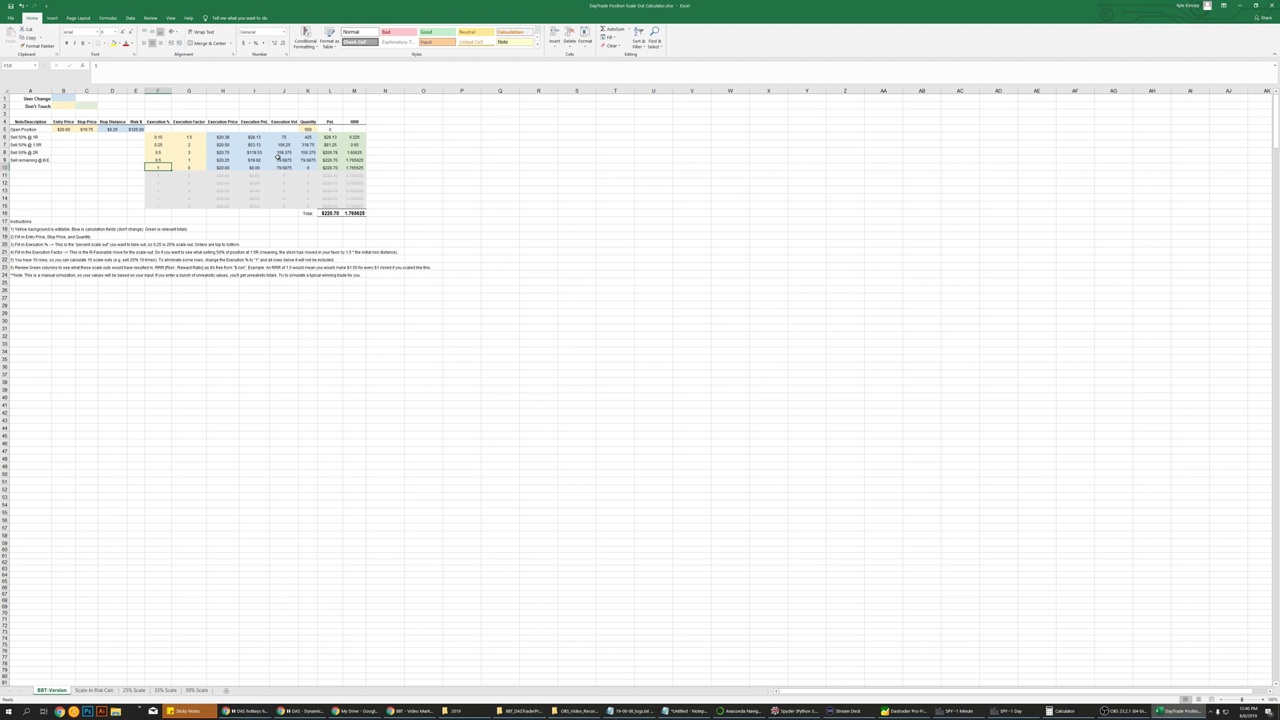
Step: Enter 0.25 and then 1 as F10's execution percentage
type("0.25")
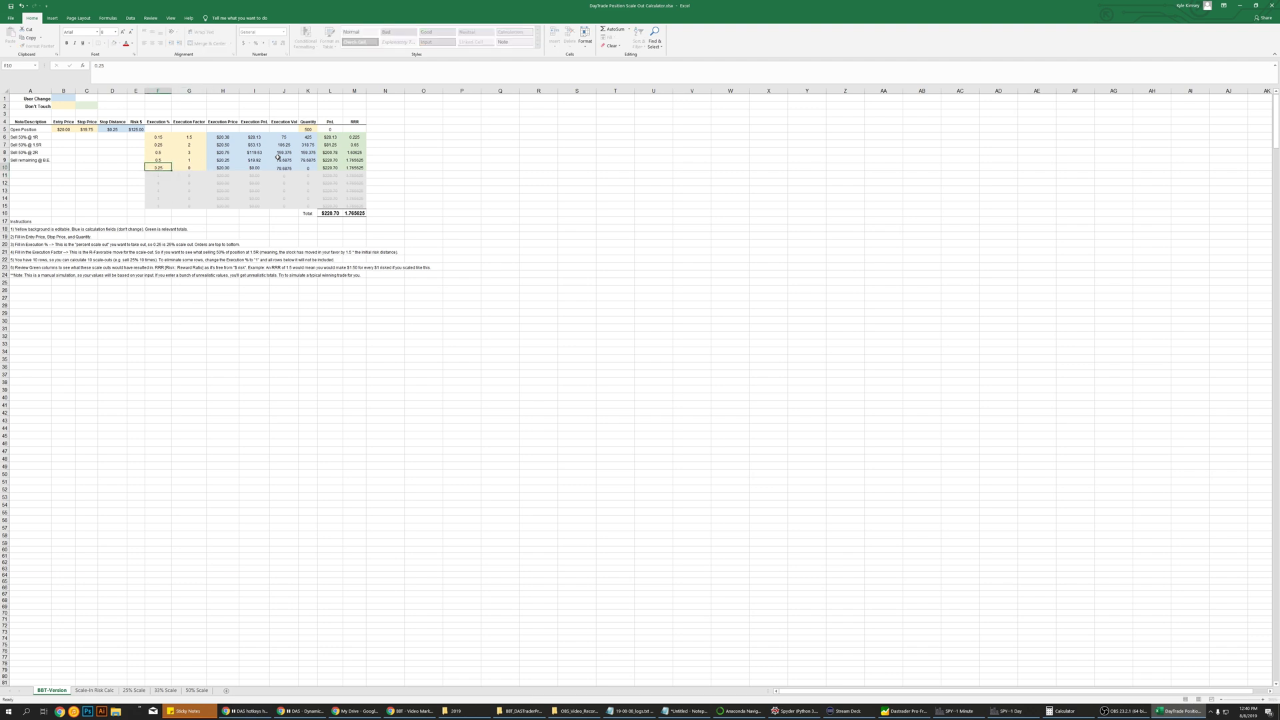
key("Return")
key("Return")
key("Return")
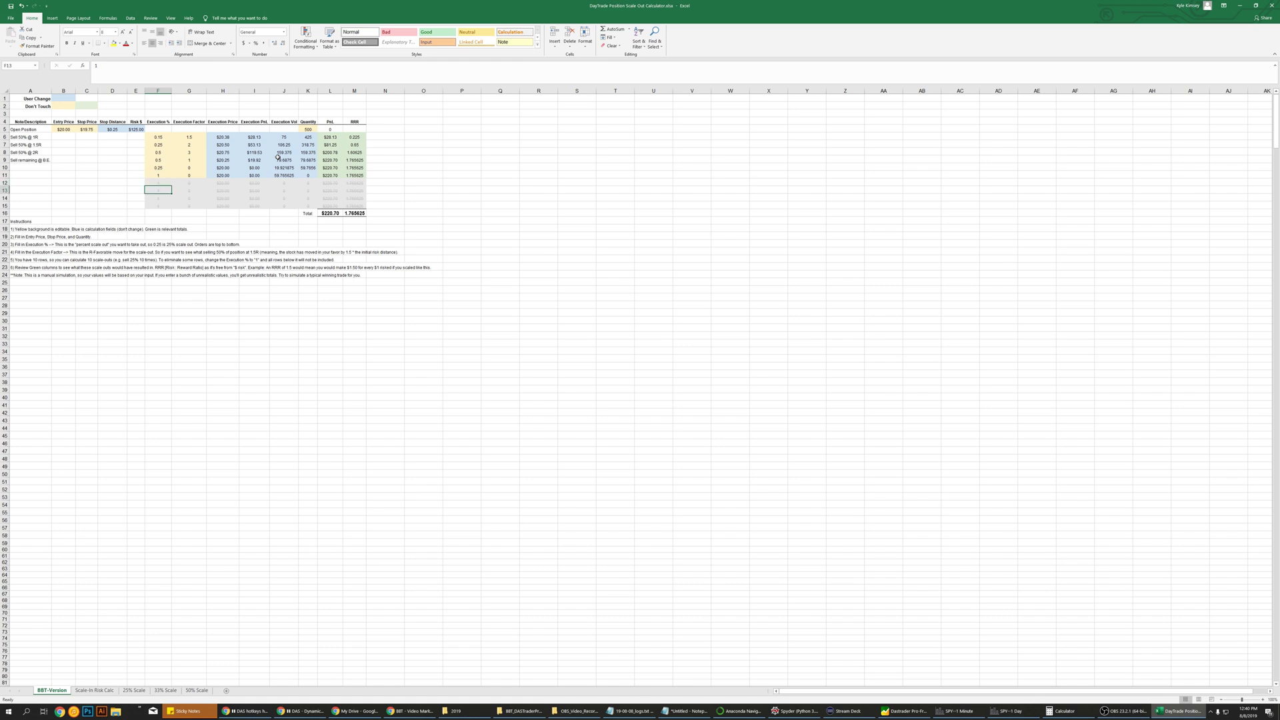
key("Up")
key("Up")
key("Up")
type("1")
key("Up")
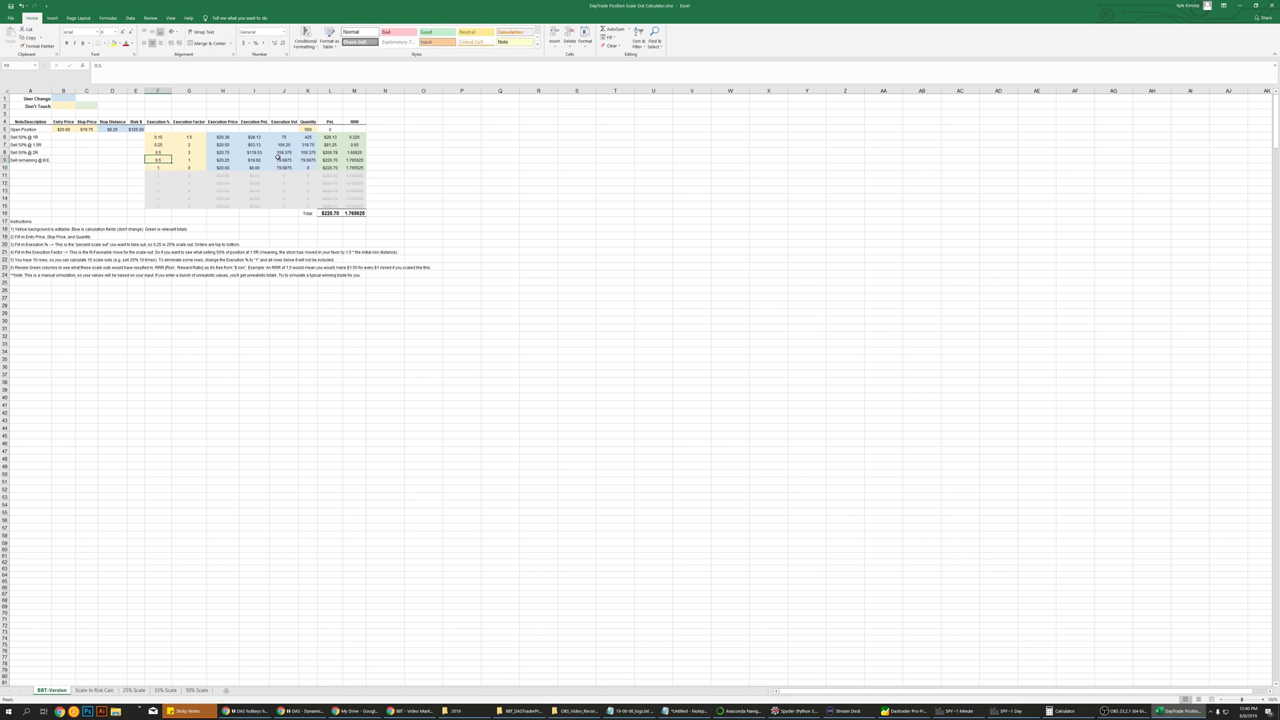
type("1")
Step: Set the execution percentages in F9, F8 and F7 to 1
key("Up")
type("1")
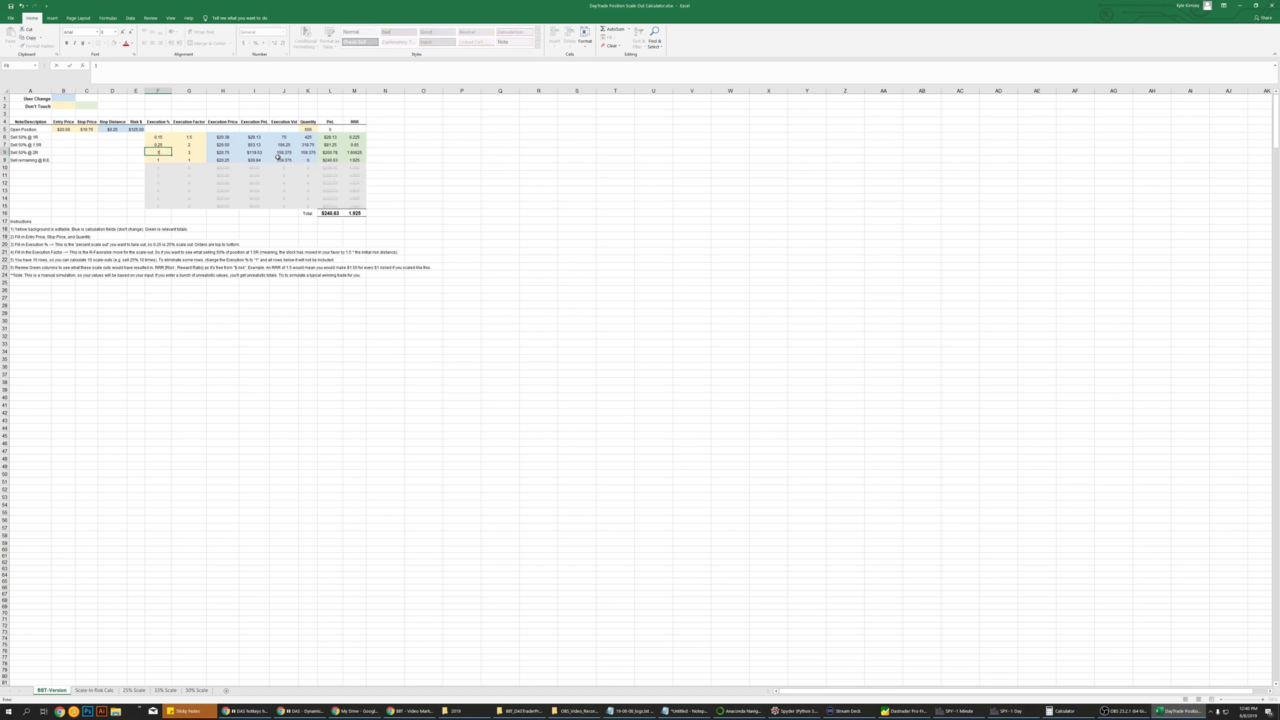
key("Up")
key("Right")
key("Right")
key("Right")
key("Left")
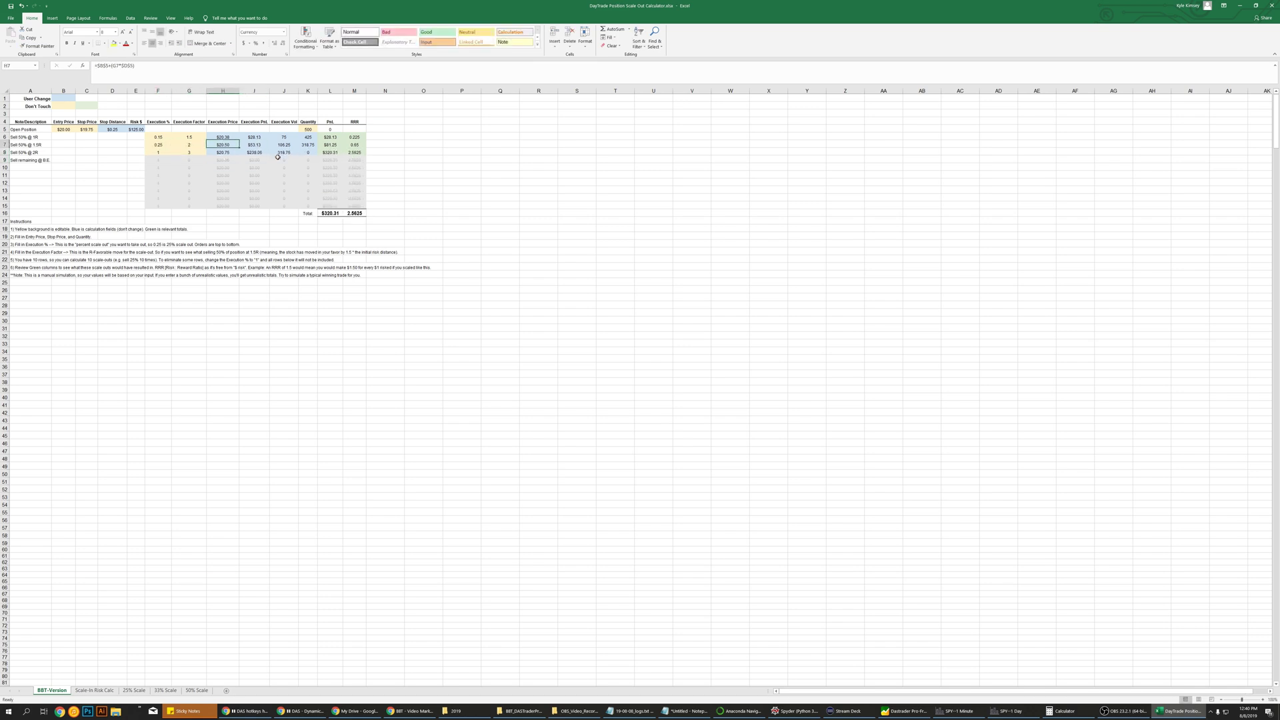
key("Left")
key("Left")
key("Left")
key("Right")
type("1")
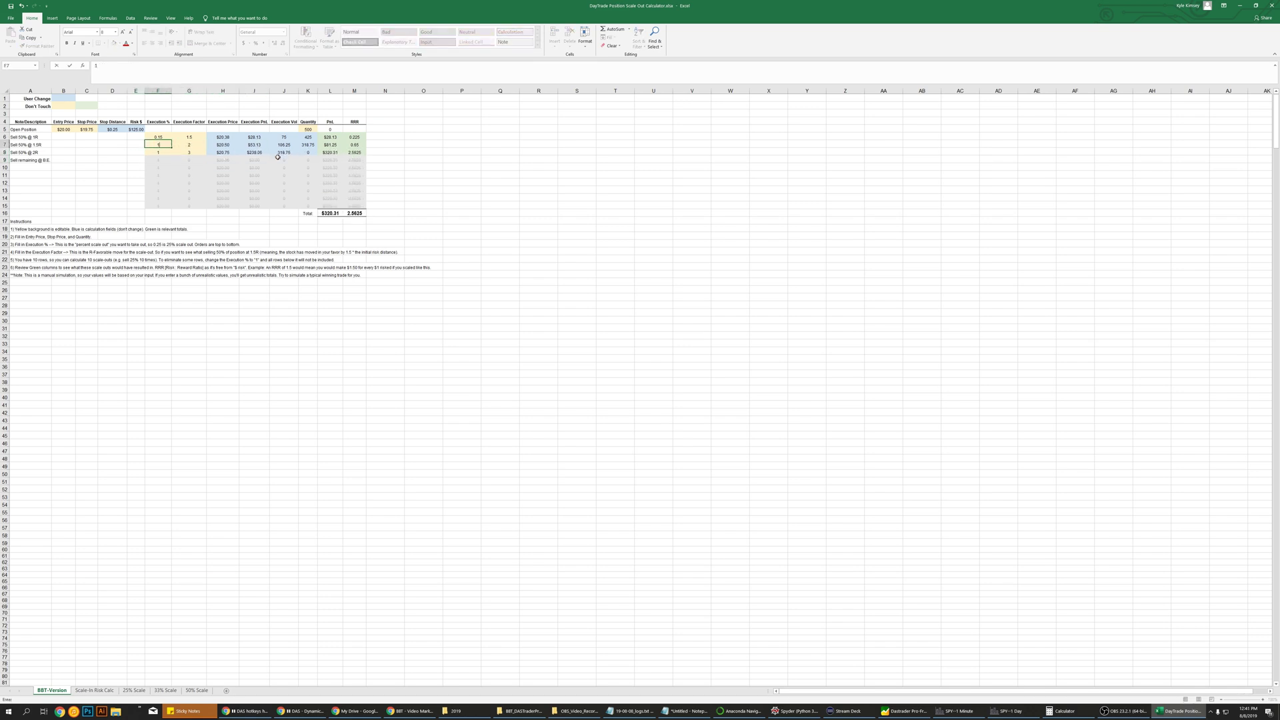
key("Right")
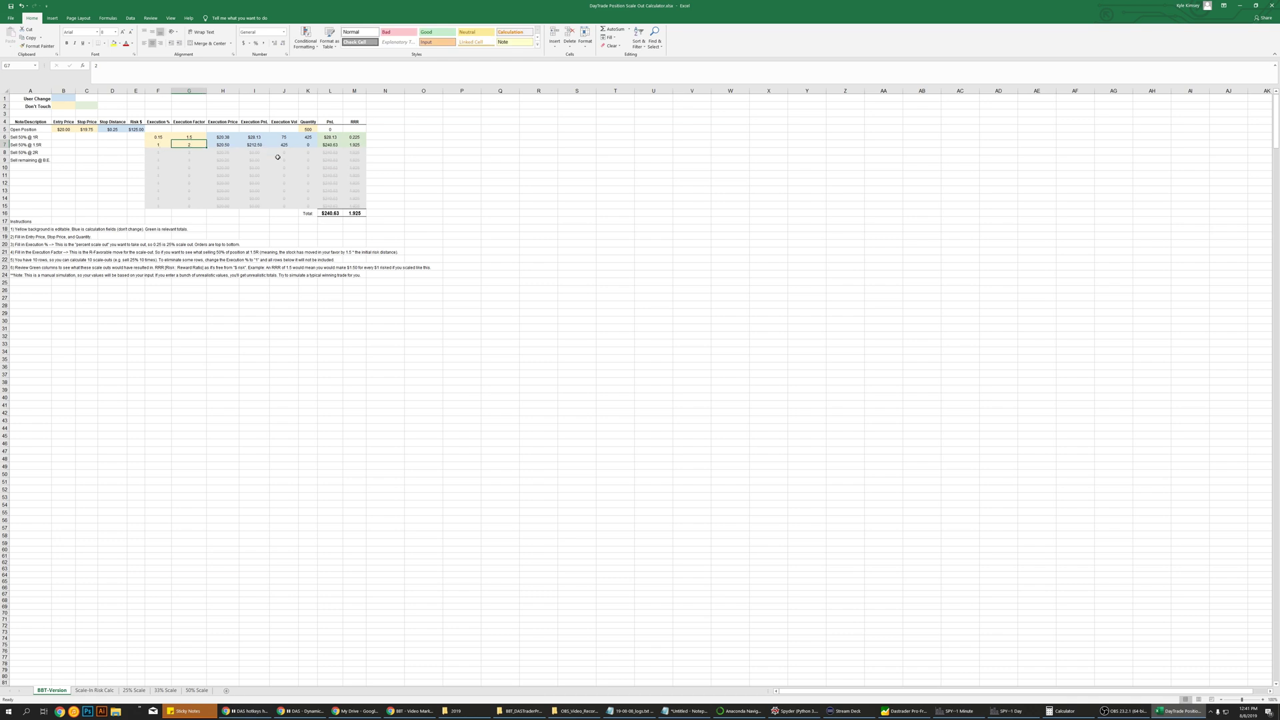
key("Left")
Step: Set G7's execution factor to 0 and check the running and total P&L cells
key("Right")
type("0")
key("Return")
key("Down")
key("Down")
key("Right")
key("Right")
key("Right")
key("Right")
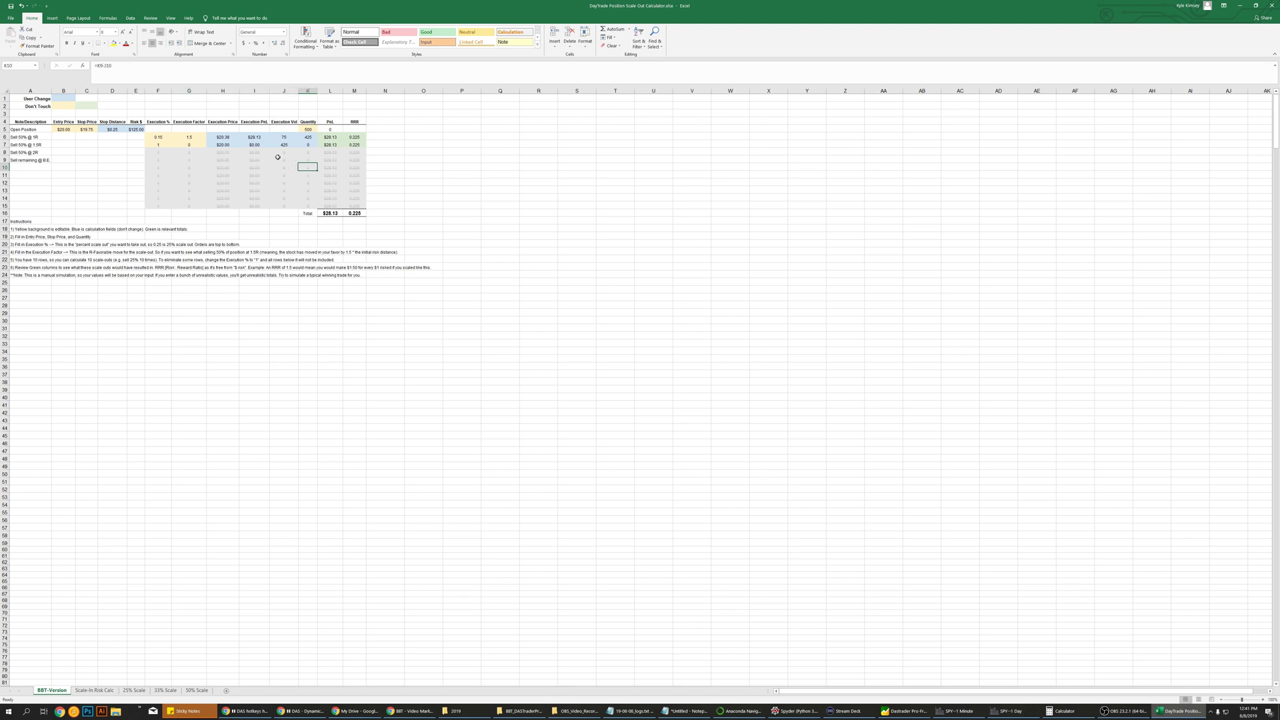
key("Right")
key("Down")
key("Down")
key("Down")
key("Down")
key("Down")
key("Down")
key("Right")
key("Left")
key("ctrl+End")
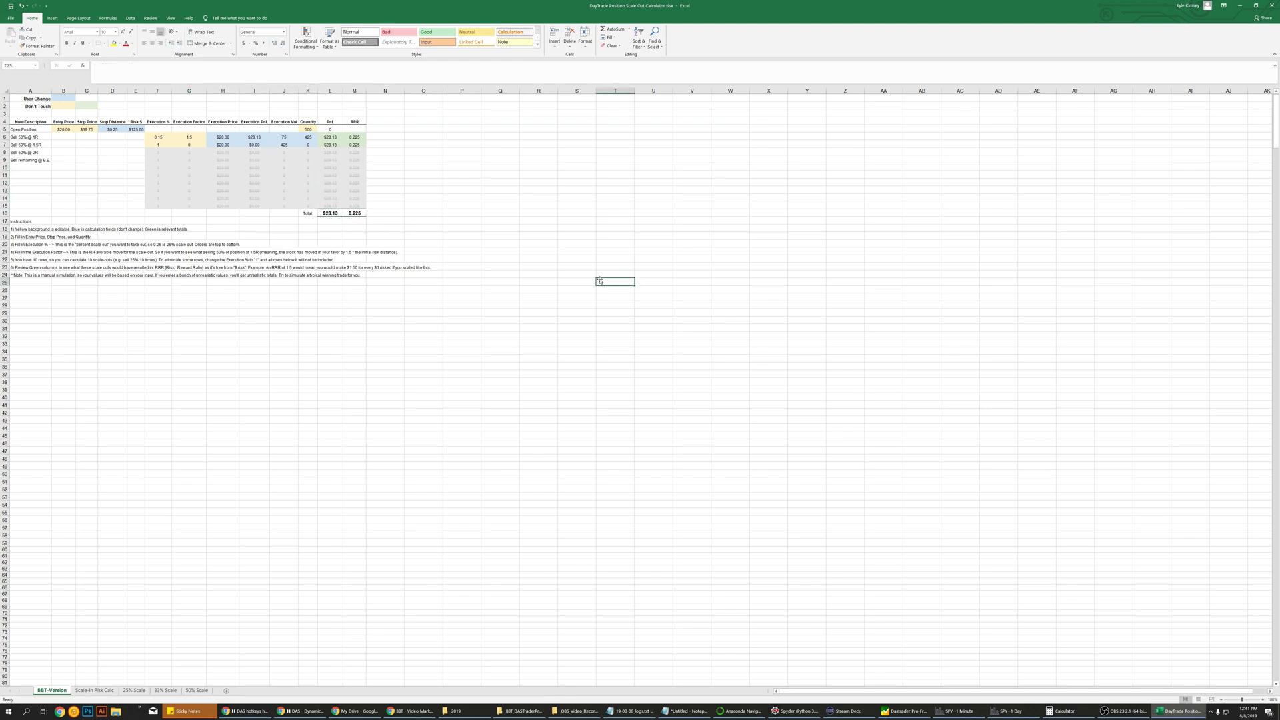
Step: Flip through the Scale-In Risk Calc, 25% Scale, 33% Scale and 50% Scale sheets in turn
scroll(335, 414, "down", 1)
scroll(334, 414, "up", 1)
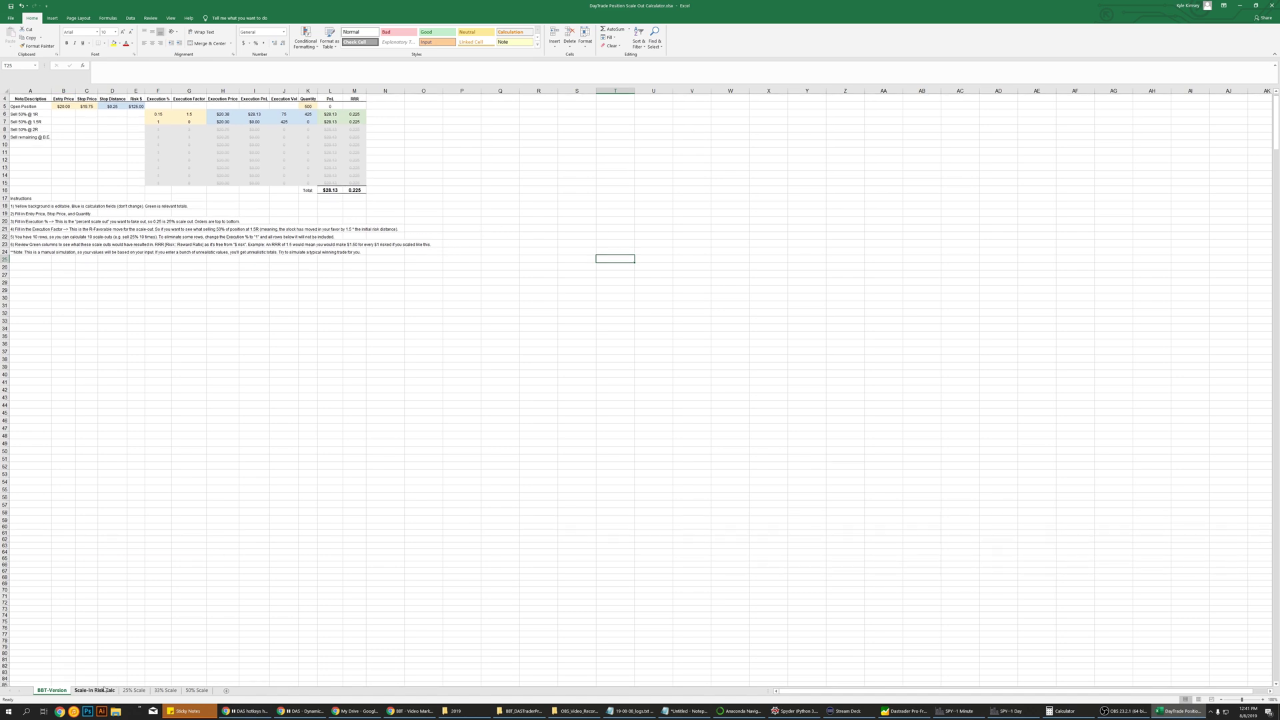
scroll(180, 551, "down", 1)
scroll(180, 552, "up", 1)
left_click(108, 692)
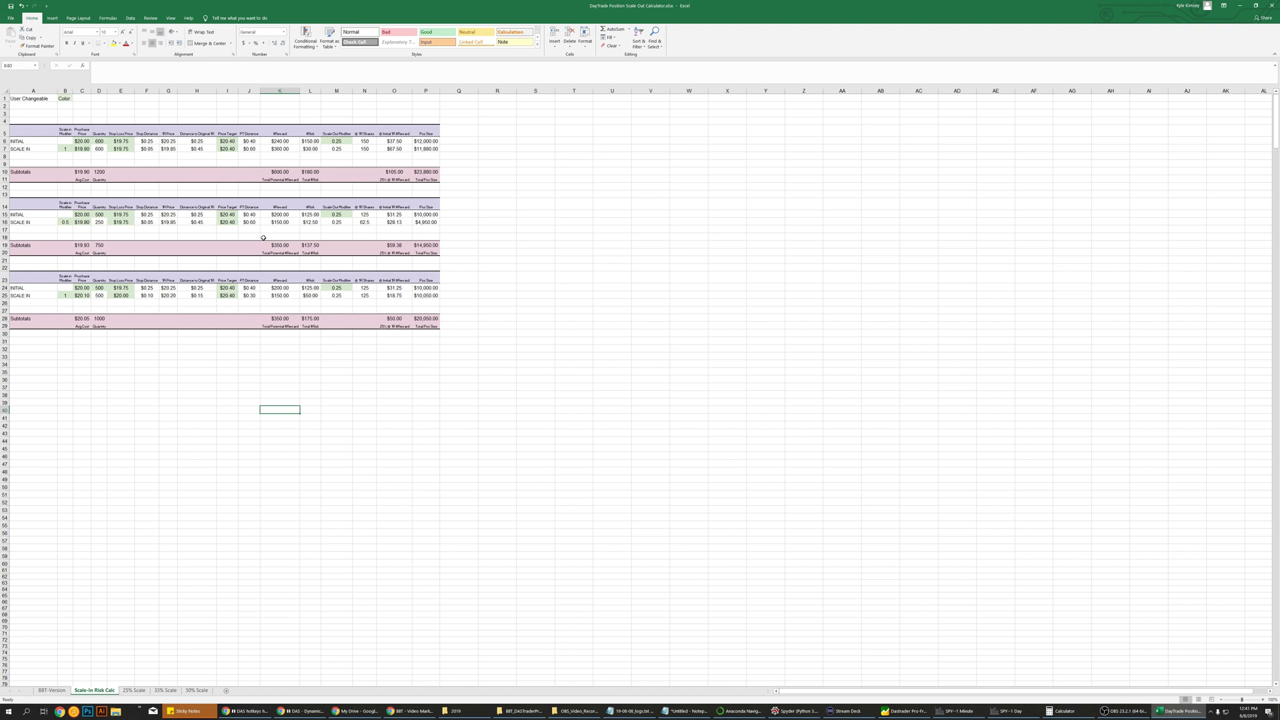
left_click(134, 691)
left_click(167, 691)
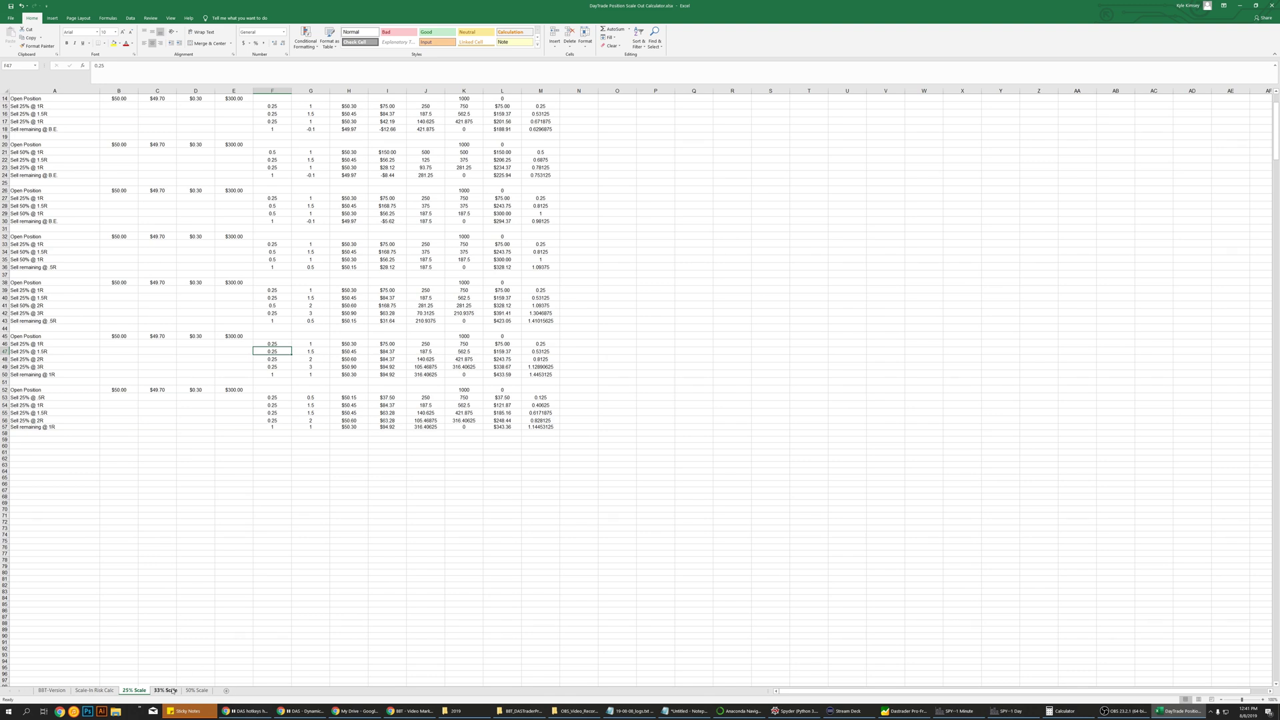
left_click(196, 690)
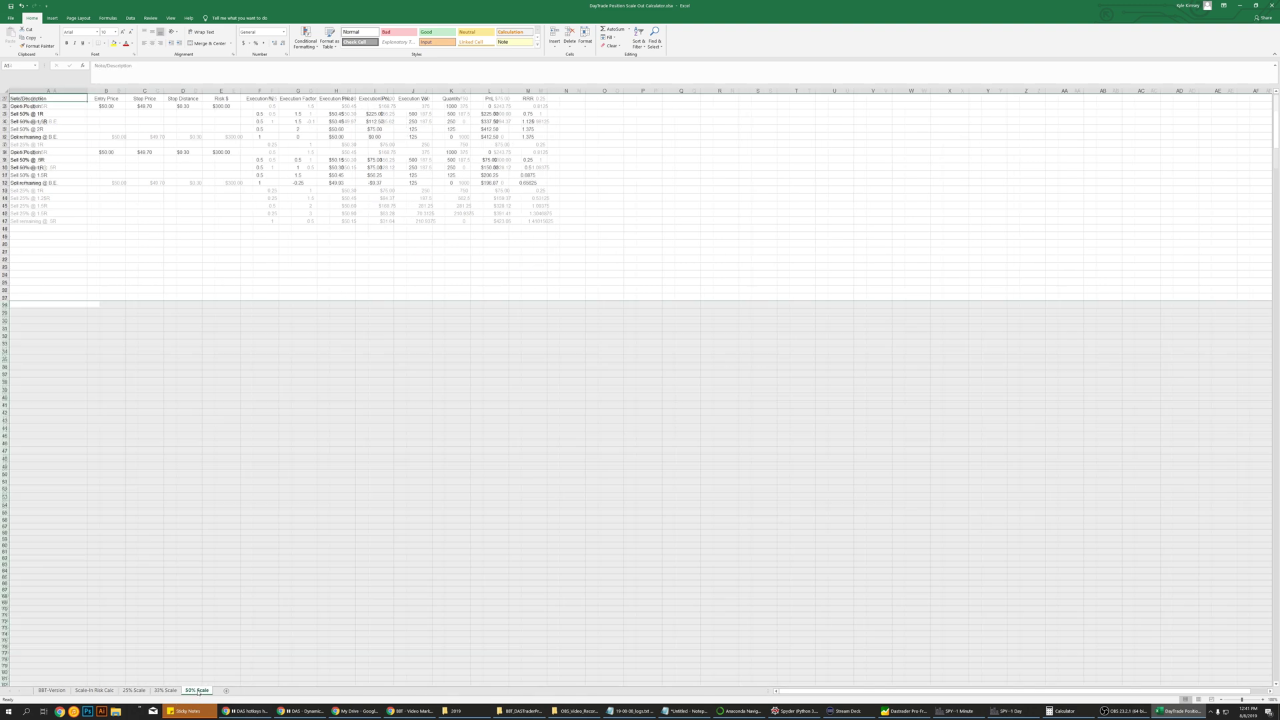
Step: Switch back to the BBT-Version sheet with Ctrl+Page Up and select an empty cell below the table
left_click(260, 328)
key("ctrl+Page_Up")
key("ctrl+Page_Up")
key("ctrl+Page_Up")
key("ctrl+Page_Up")
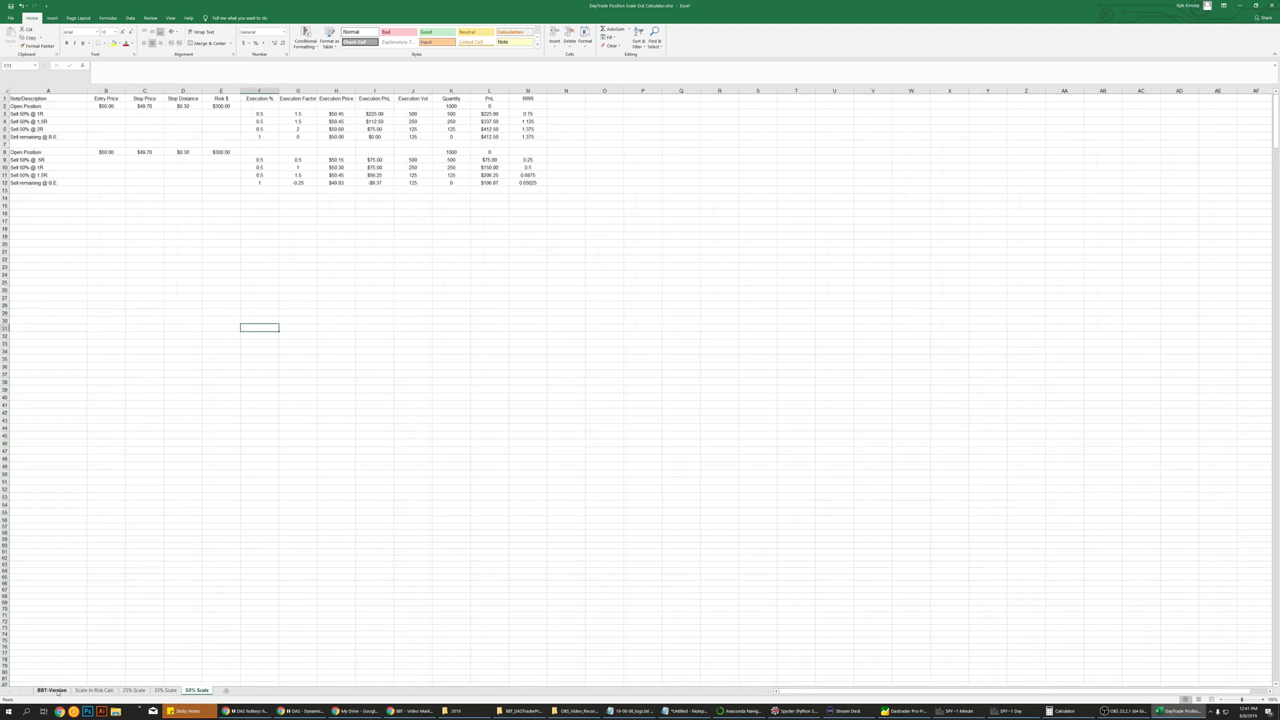
left_click(383, 411)
scroll(380, 397, "down", 1)
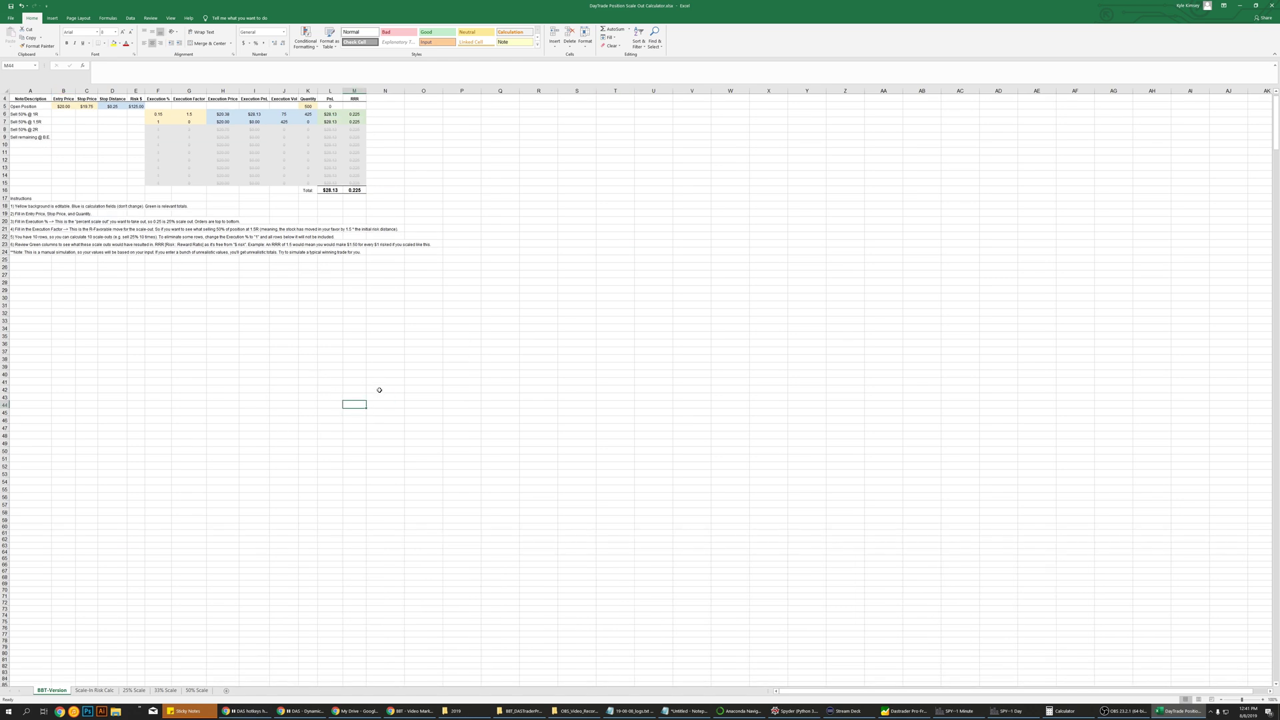
scroll(380, 397, "up", 1)
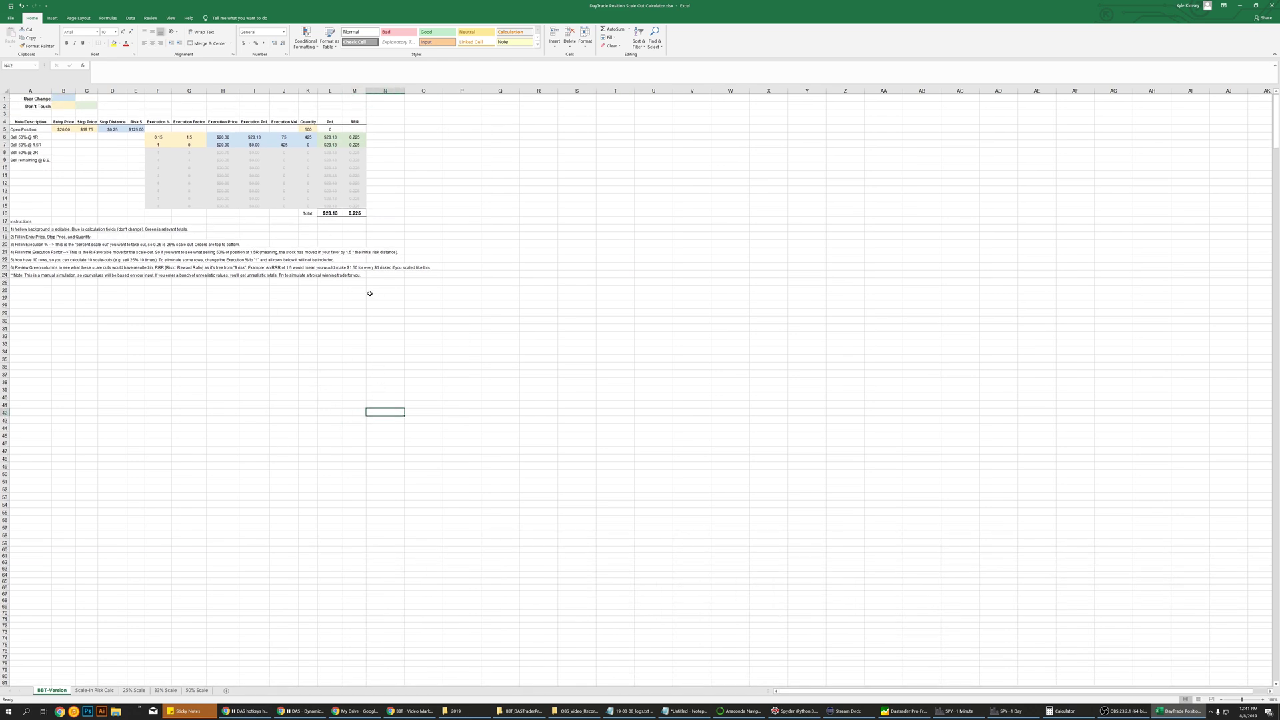
left_click(1122, 712)
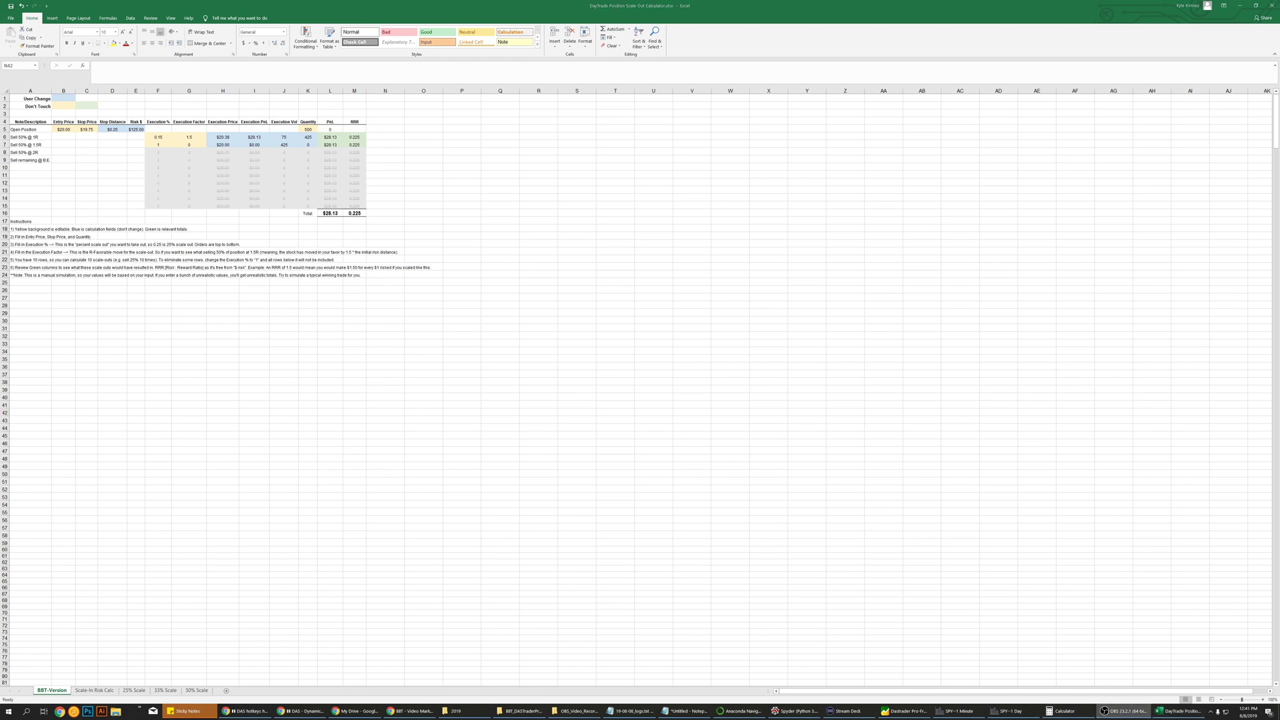